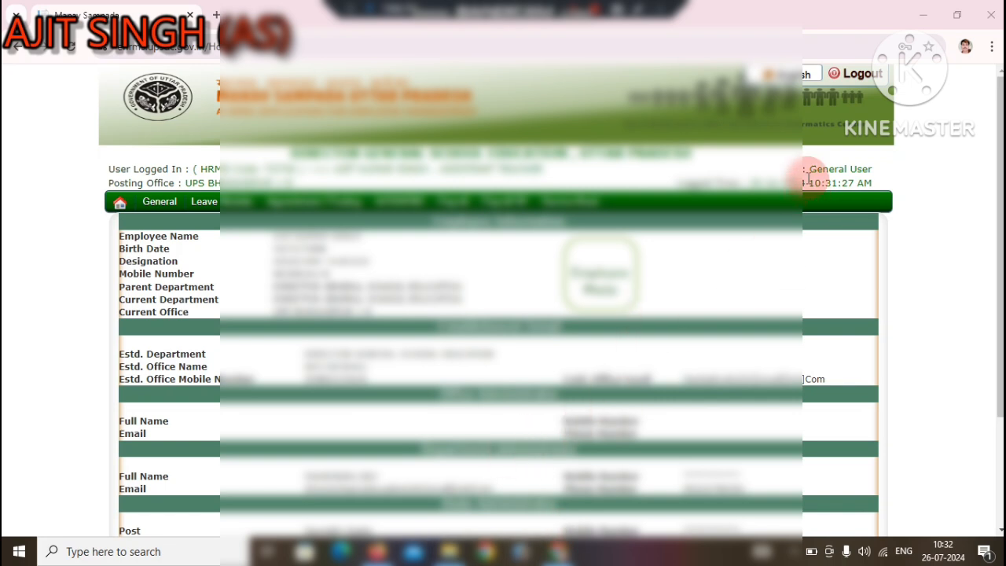
Step: Try to open the Immovable Property form under Property Return and dismiss the login alert
mouse_move(255, 180)
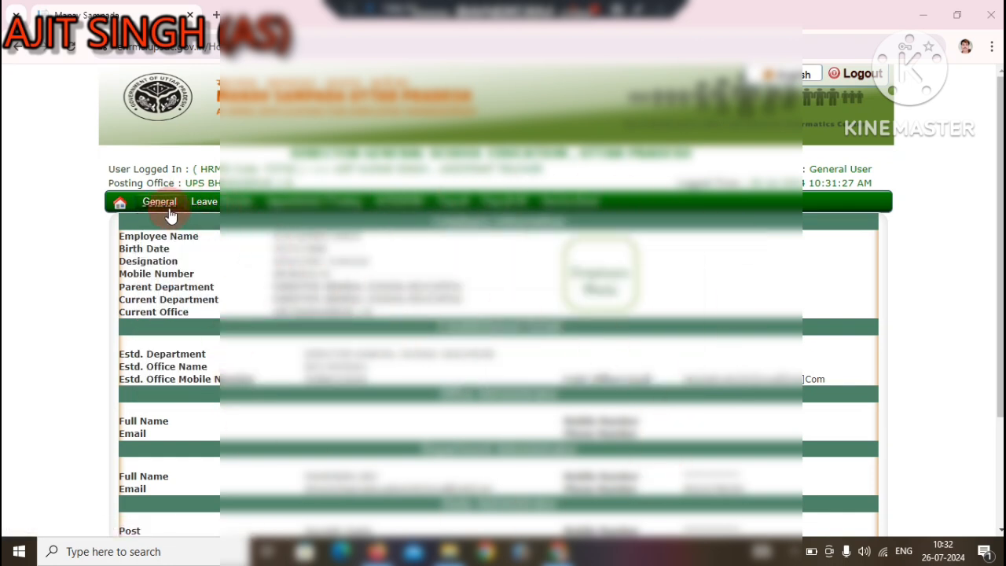
mouse_move(168, 209)
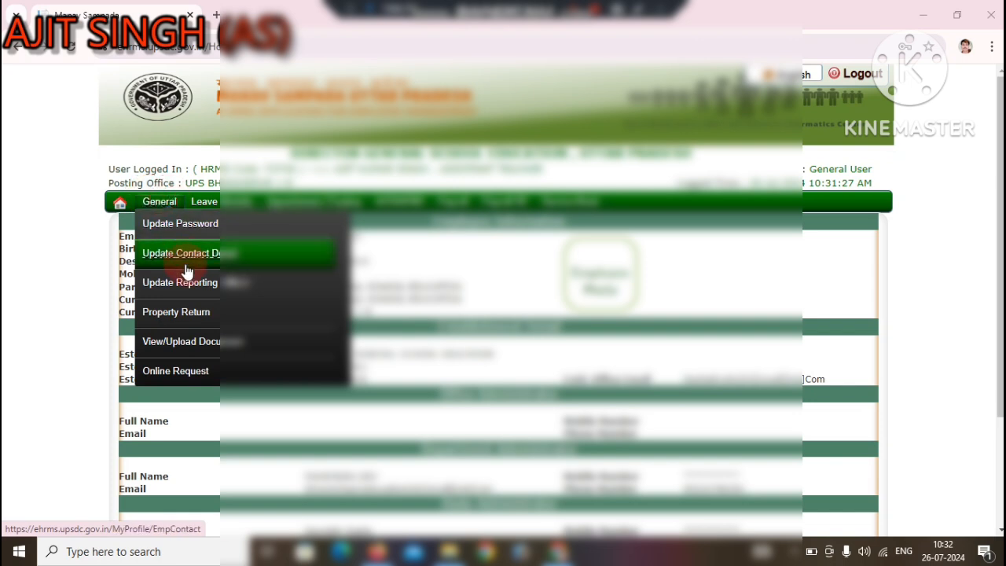
mouse_move(166, 318)
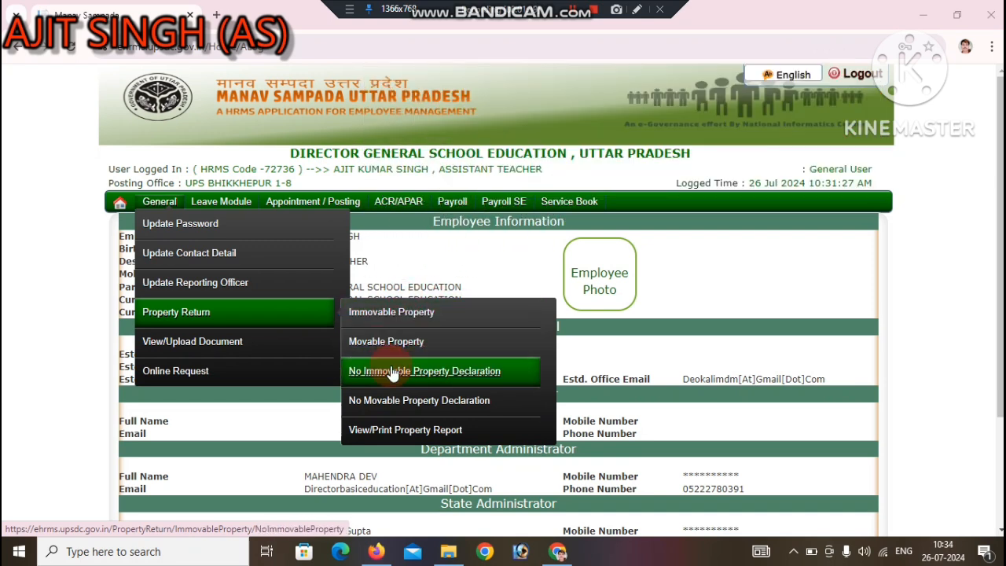
left_click(401, 315)
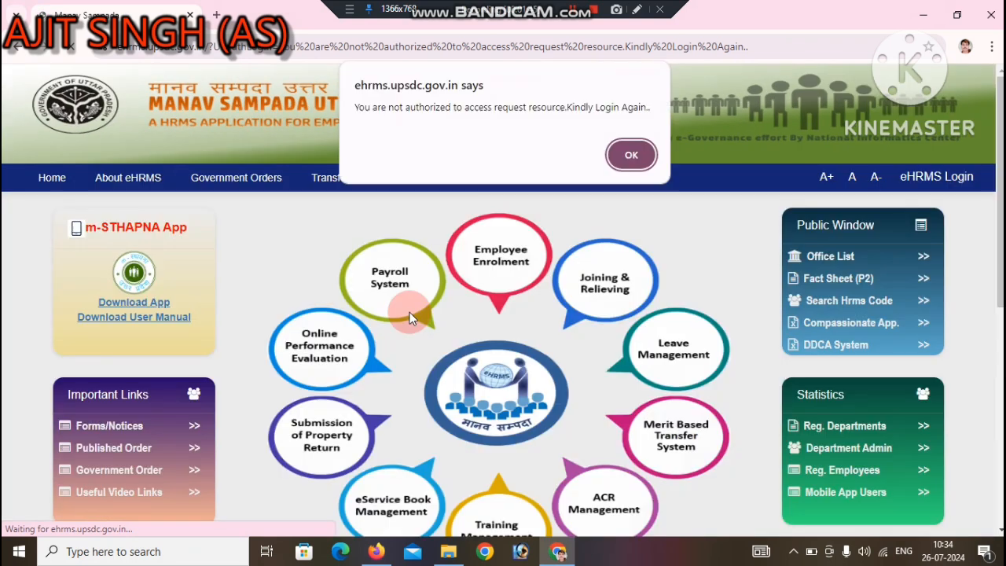
left_click(633, 152)
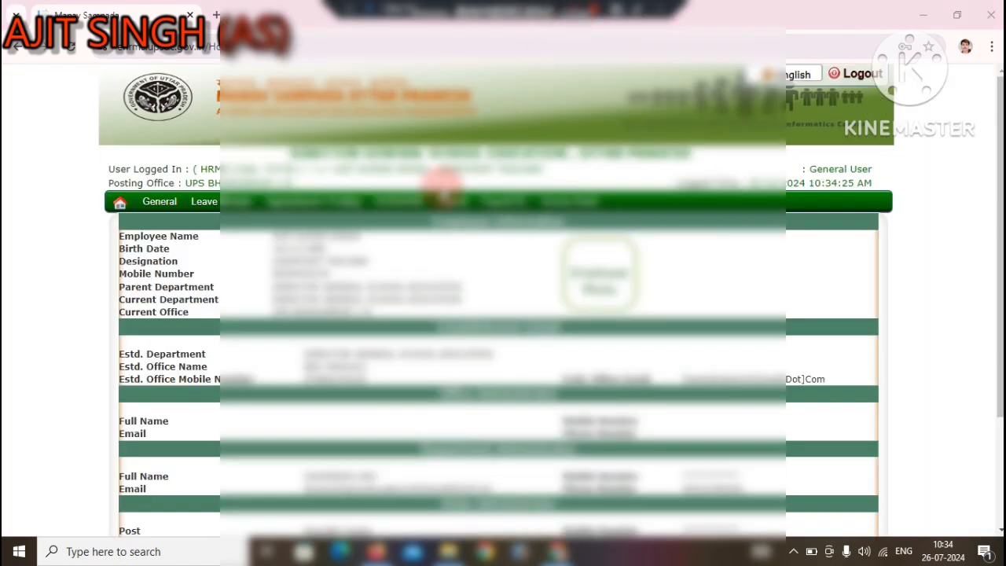
Step: Open the Immovable Property details form from the Property Return section
mouse_move(161, 211)
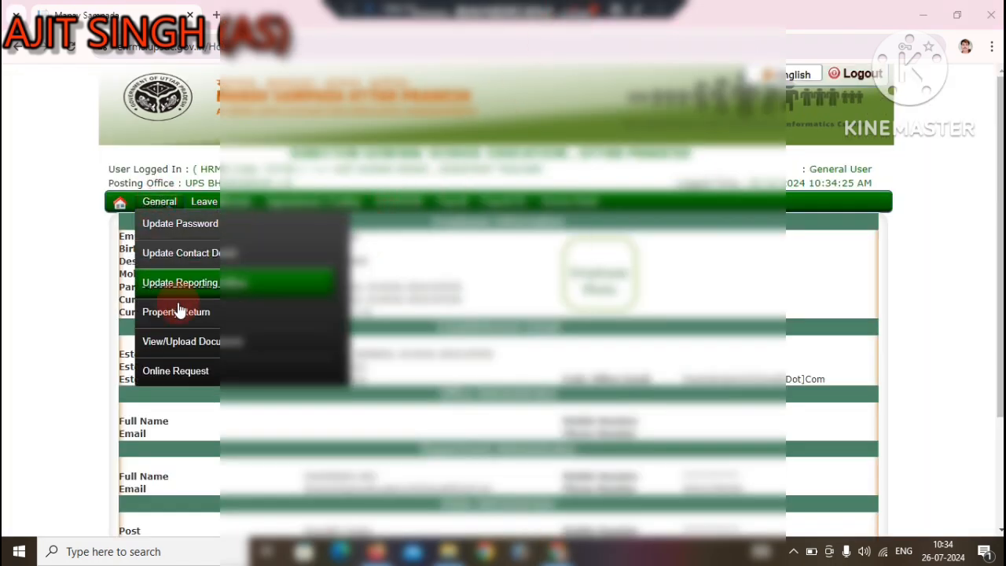
mouse_move(161, 315)
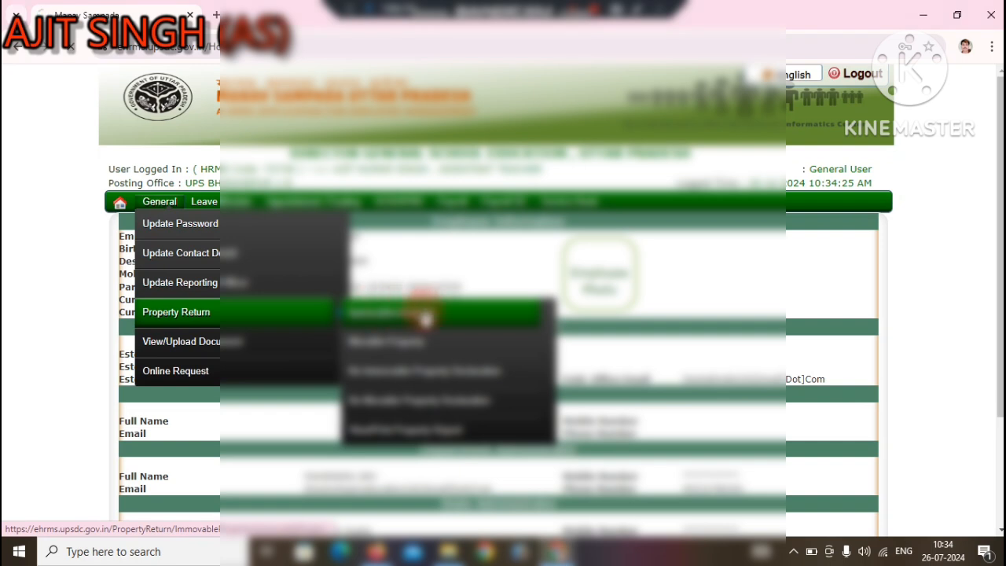
left_click(392, 313)
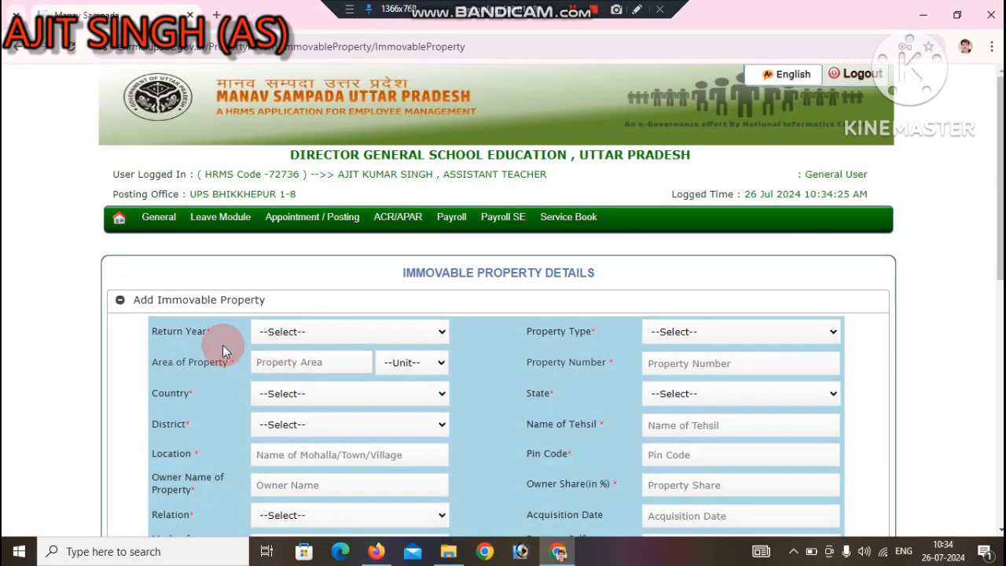
Step: Set the return year to 2024 and the property type to House/Building
left_click(295, 332)
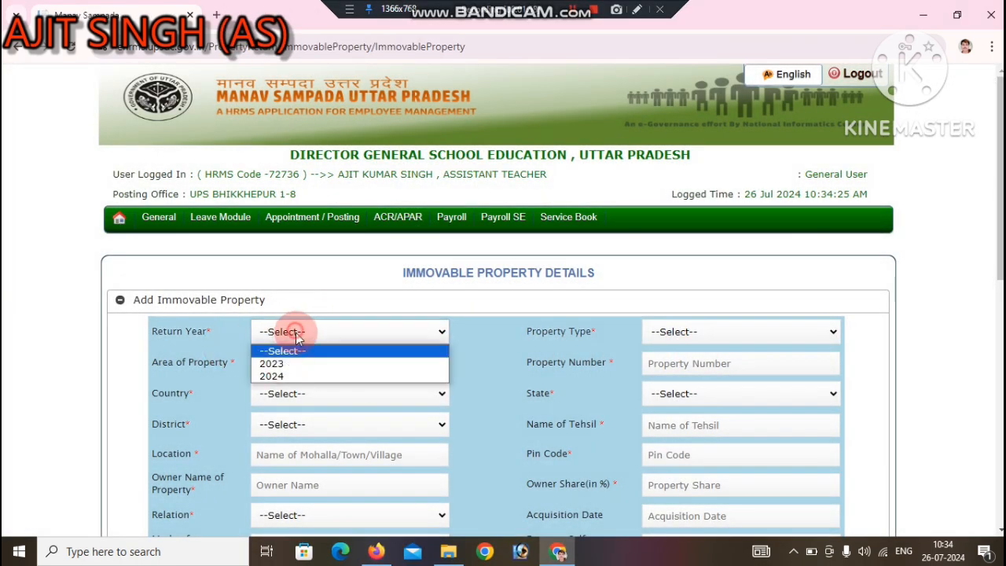
left_click(273, 376)
left_click(713, 335)
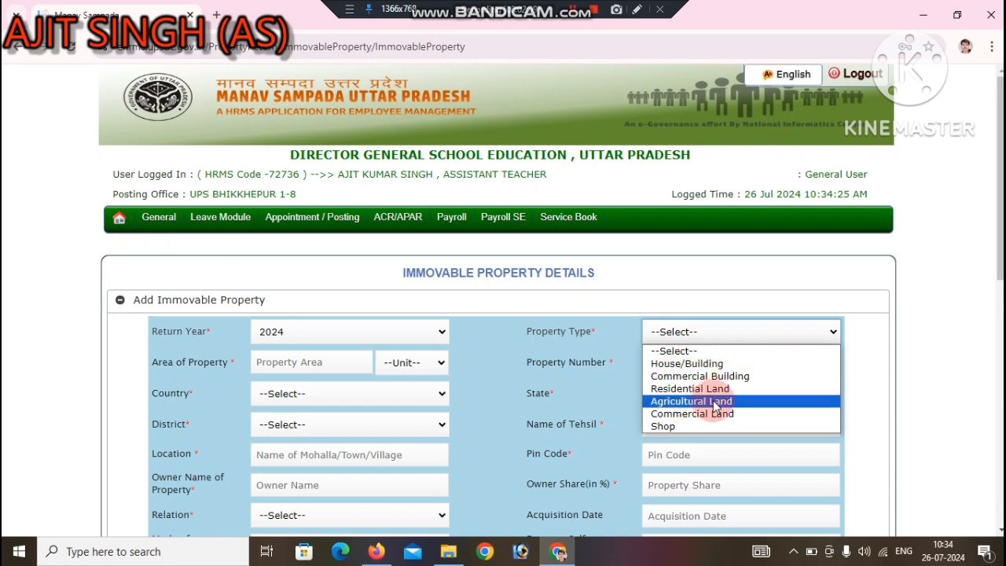
left_click(698, 368)
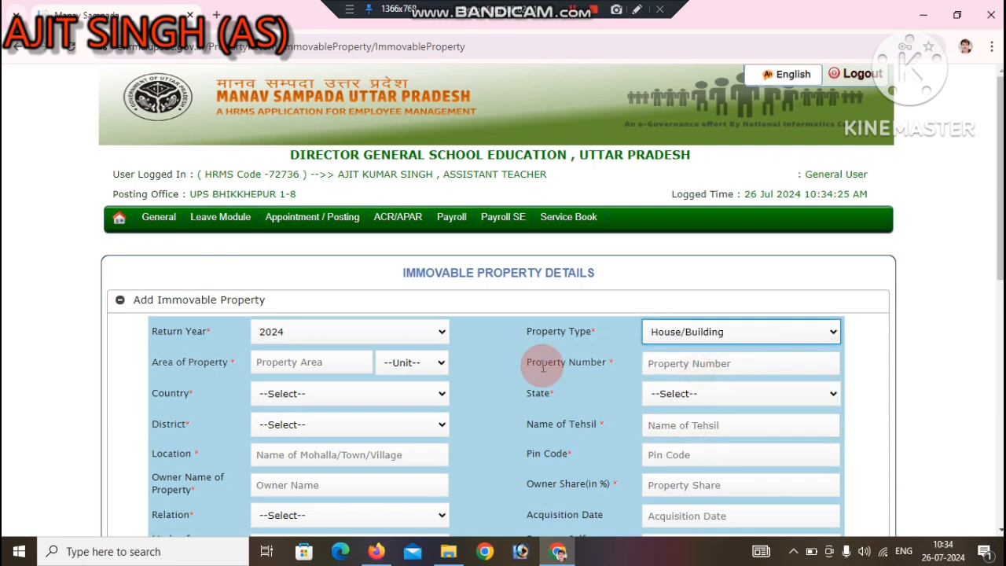
Step: Examine the property area field, its available units and the property number field without filling them in
left_click(299, 362)
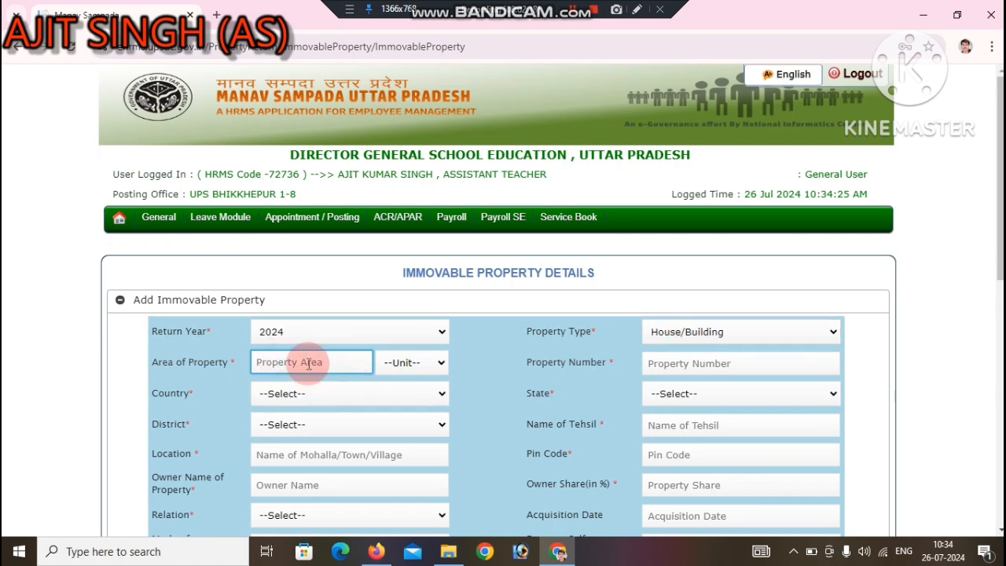
scroll(404, 367, "down", 1)
left_click(414, 293)
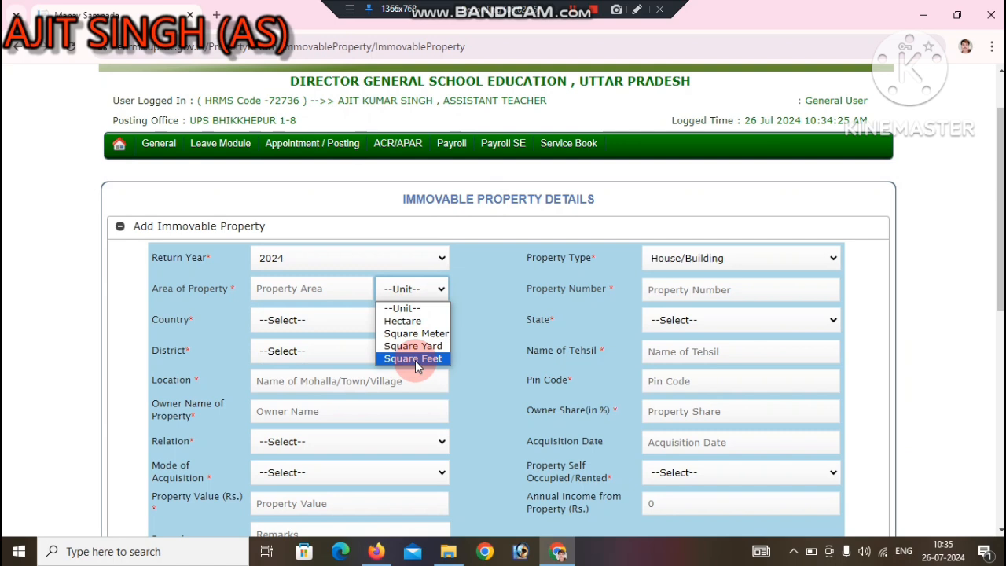
left_click(572, 15)
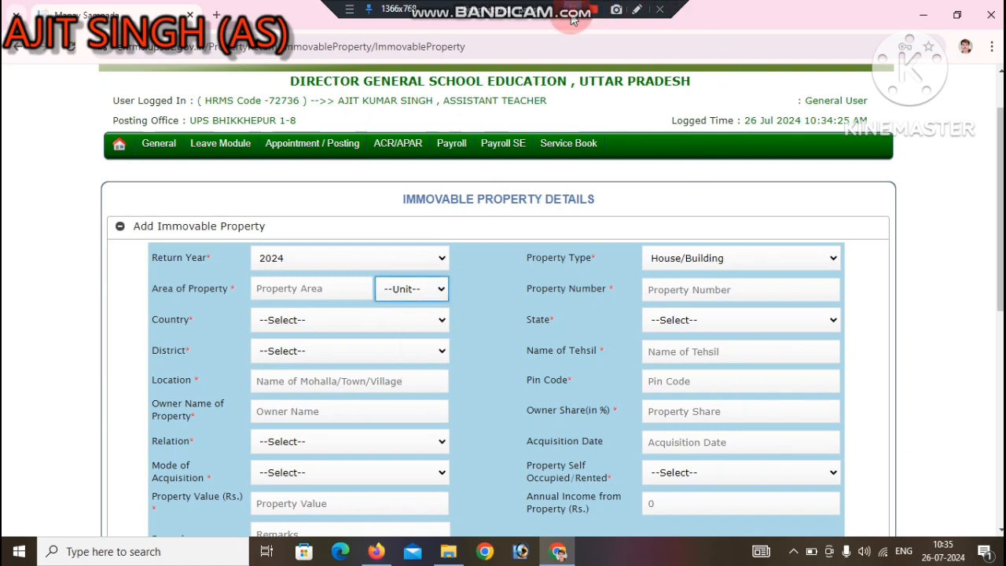
left_click(574, 17)
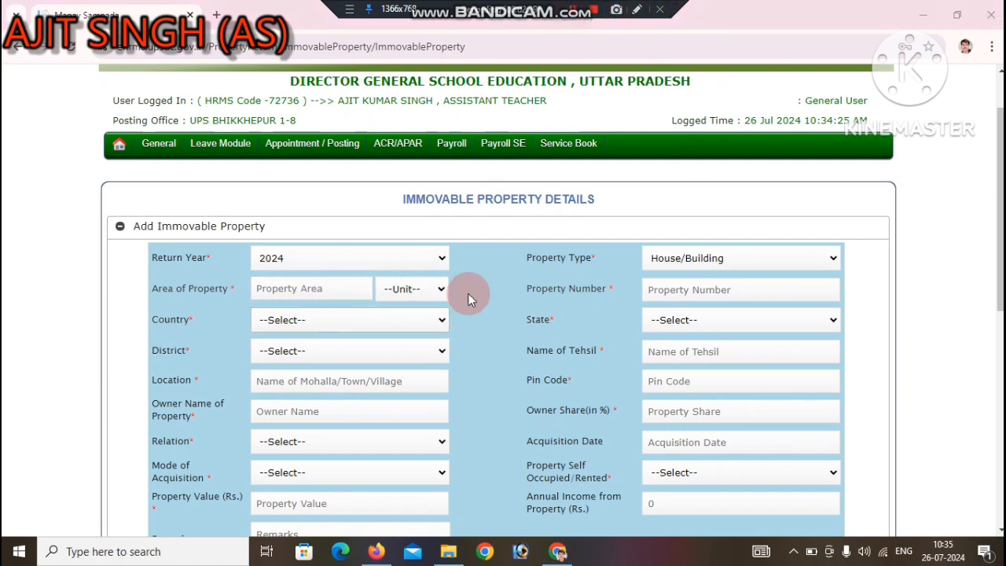
left_click(707, 289)
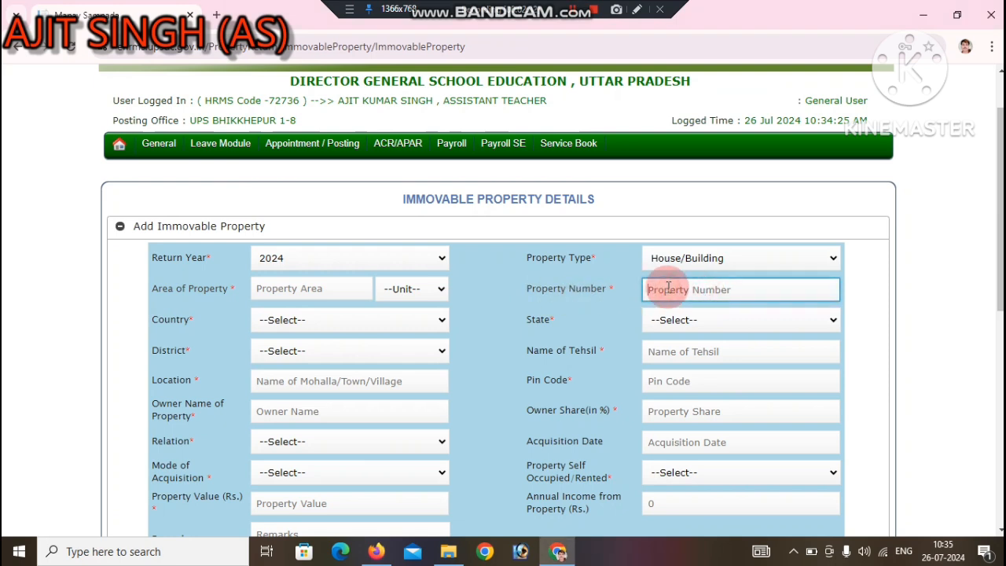
Step: Set the property's country to India, state to UTTAR PRADESH and district to VARANASI
left_click(385, 317)
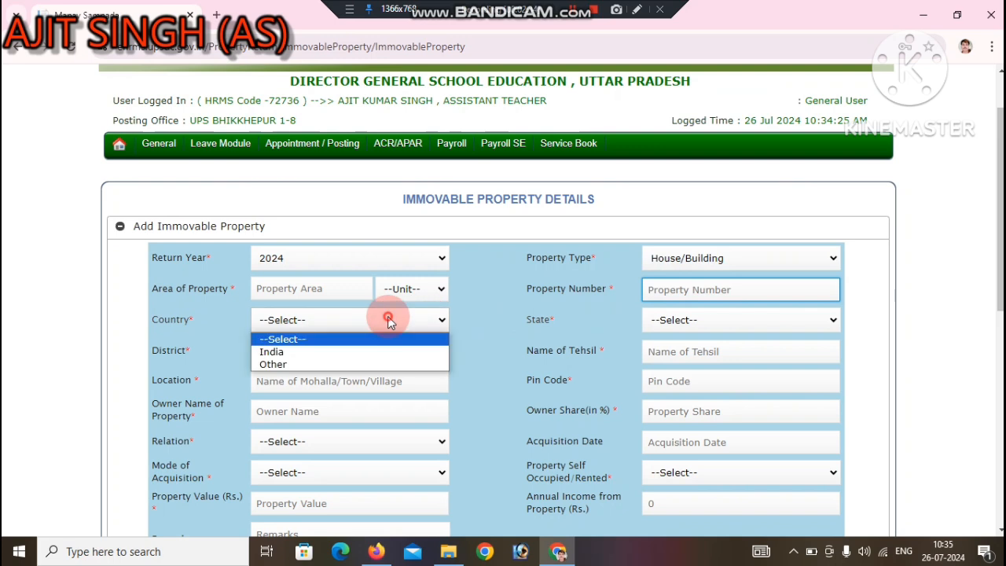
left_click(318, 352)
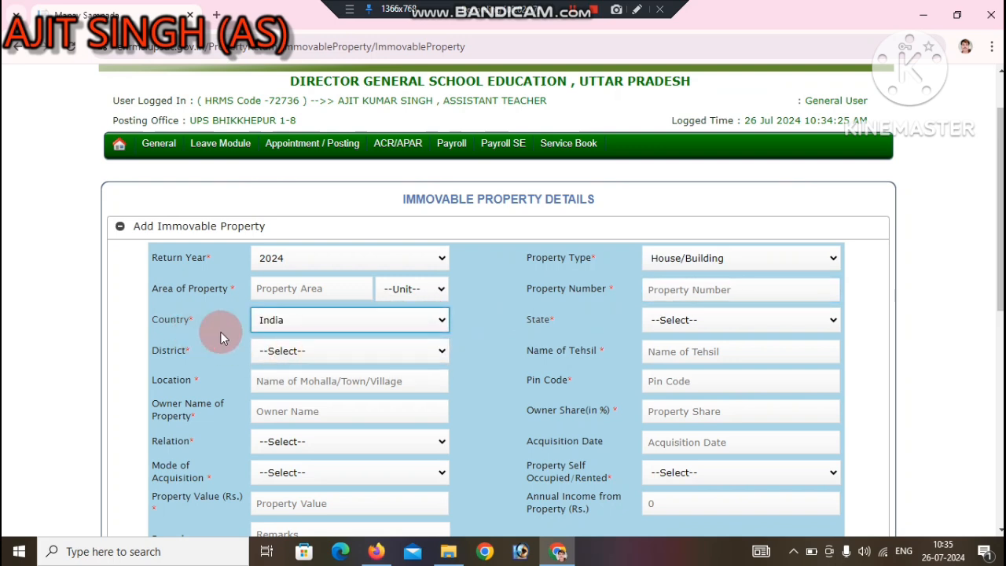
left_click(668, 319)
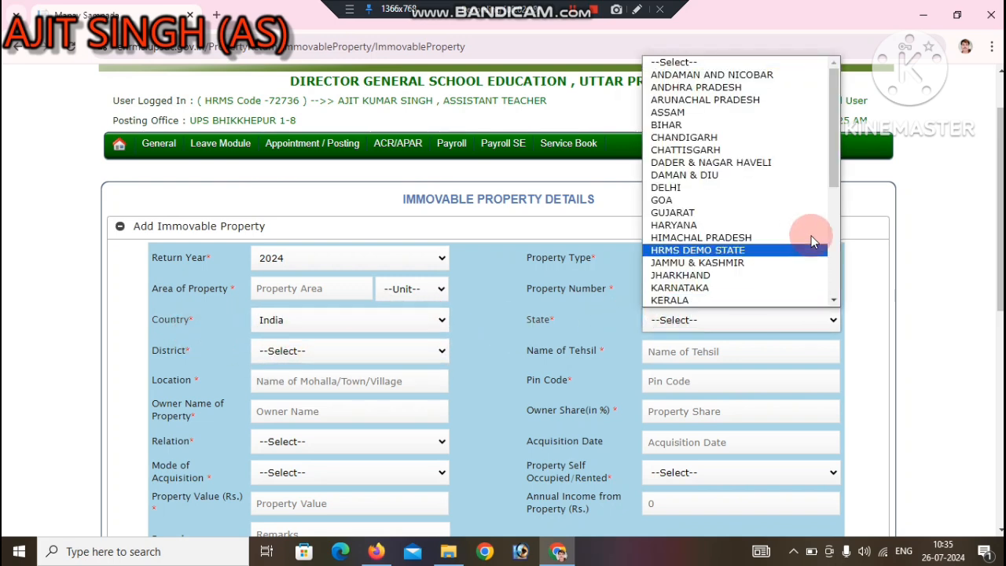
left_click_drag(833, 172, 832, 298)
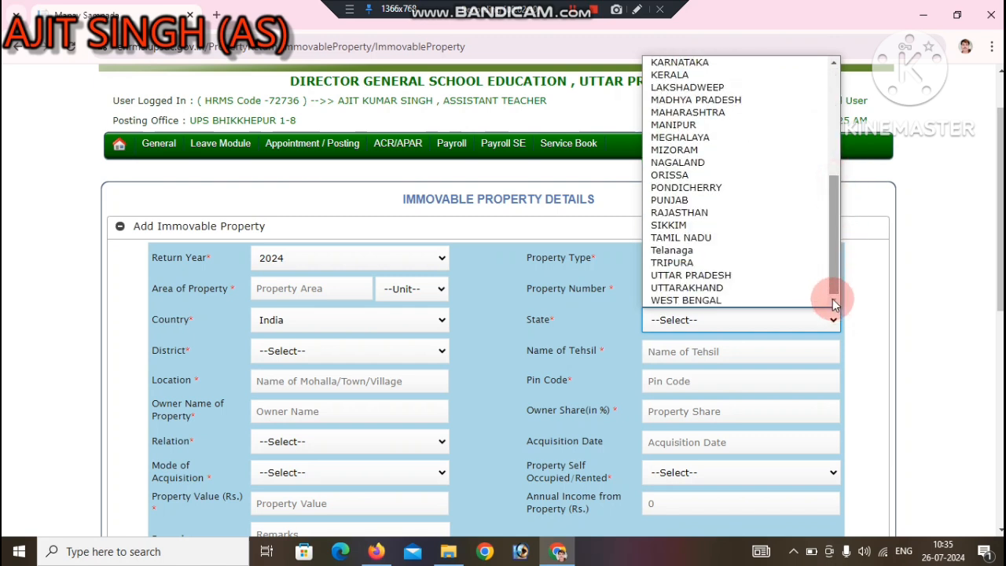
left_click(691, 276)
left_click(438, 350)
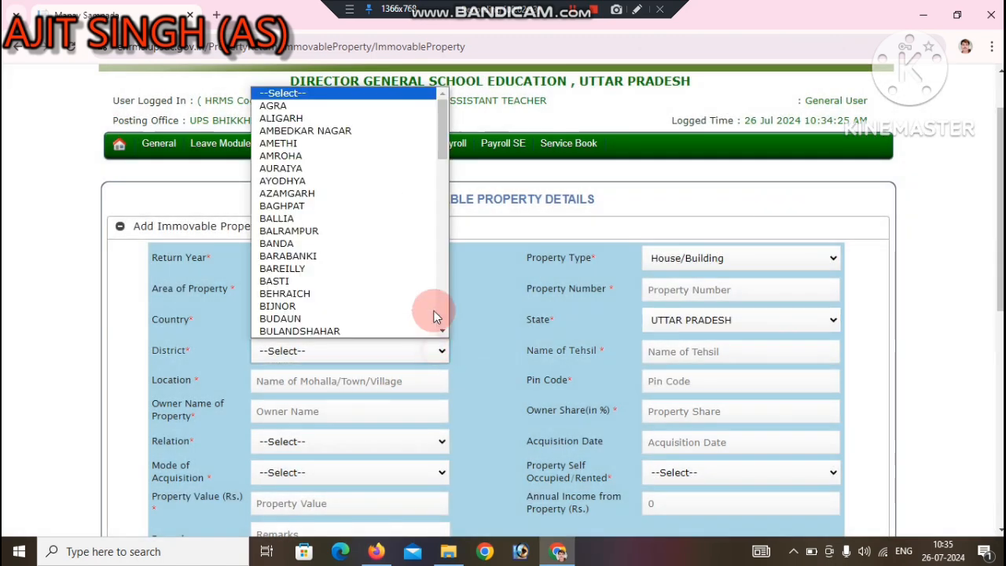
left_click_drag(440, 134, 442, 331)
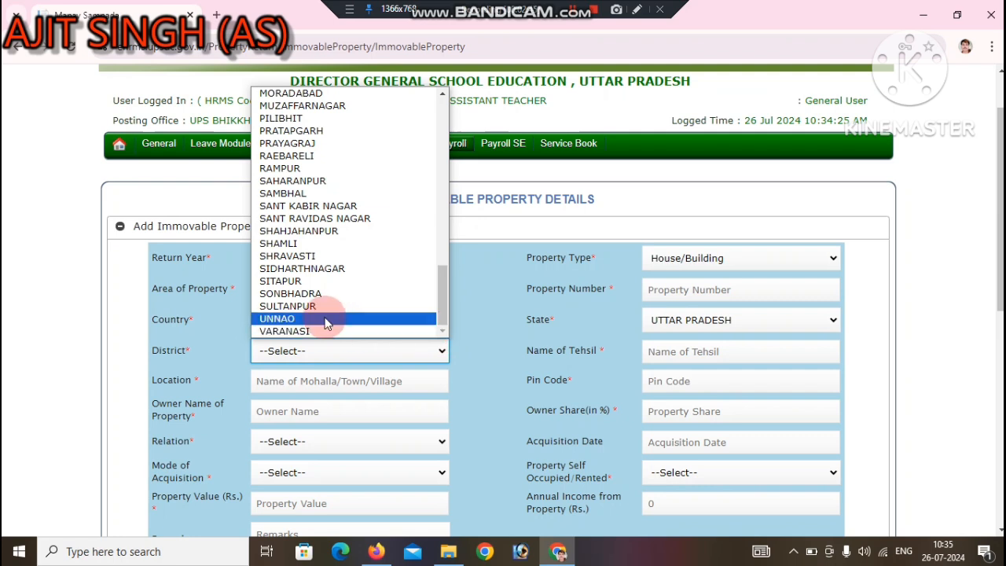
left_click(317, 331)
left_click(497, 351)
Step: Go through the empty tehsil, location, pin code, owner name and owner share fields
left_click(690, 352)
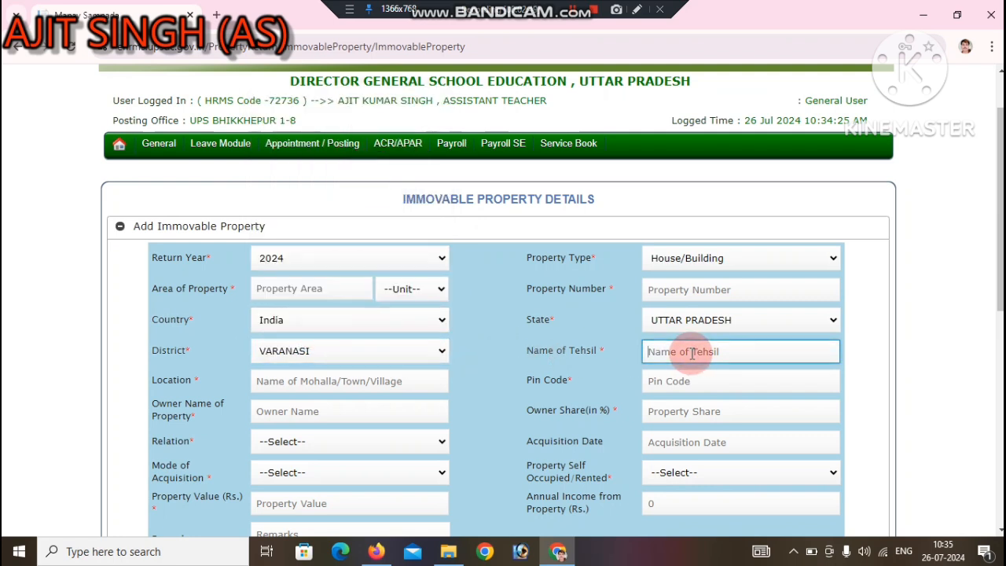
left_click(367, 383)
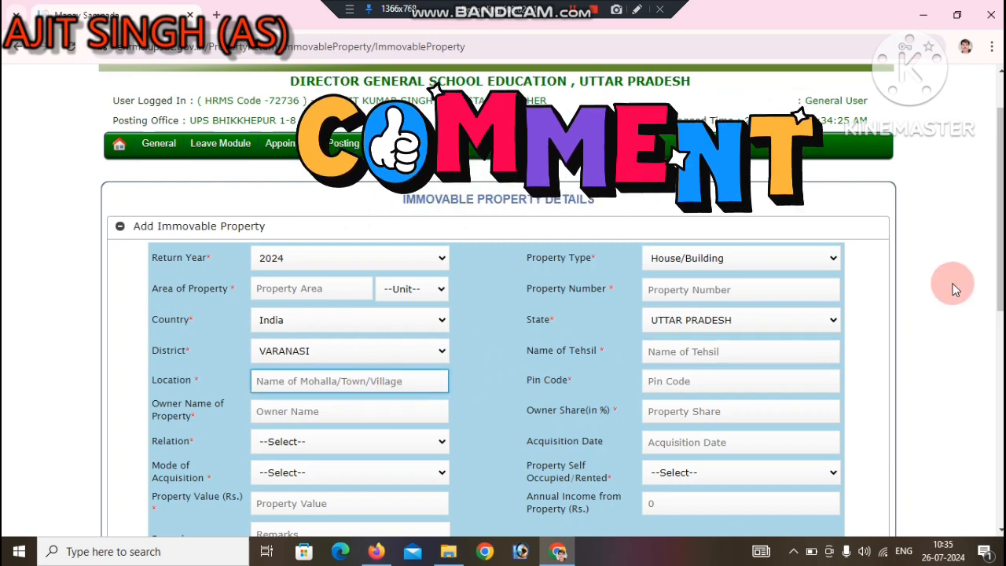
scroll(707, 330, "down", 1)
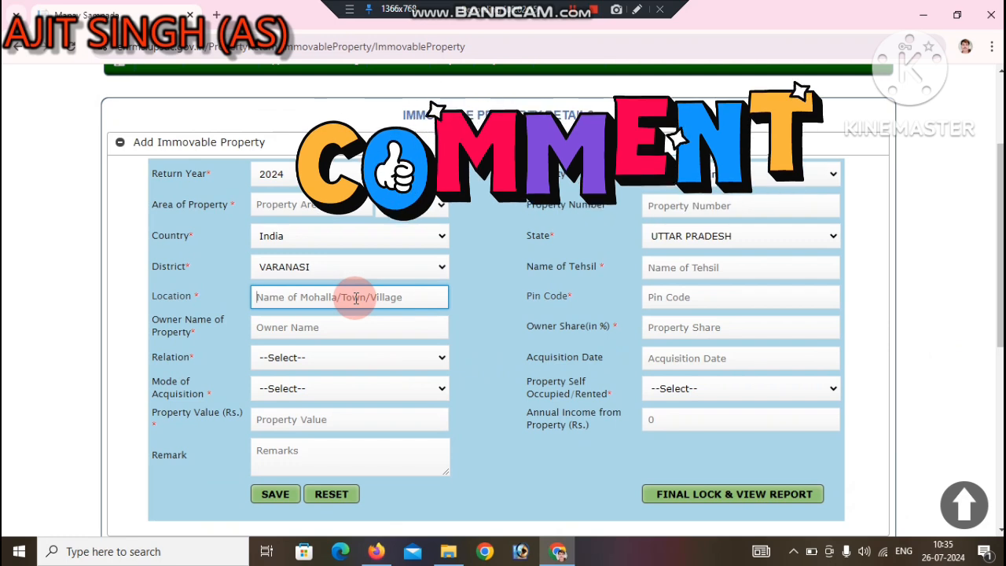
left_click(682, 297)
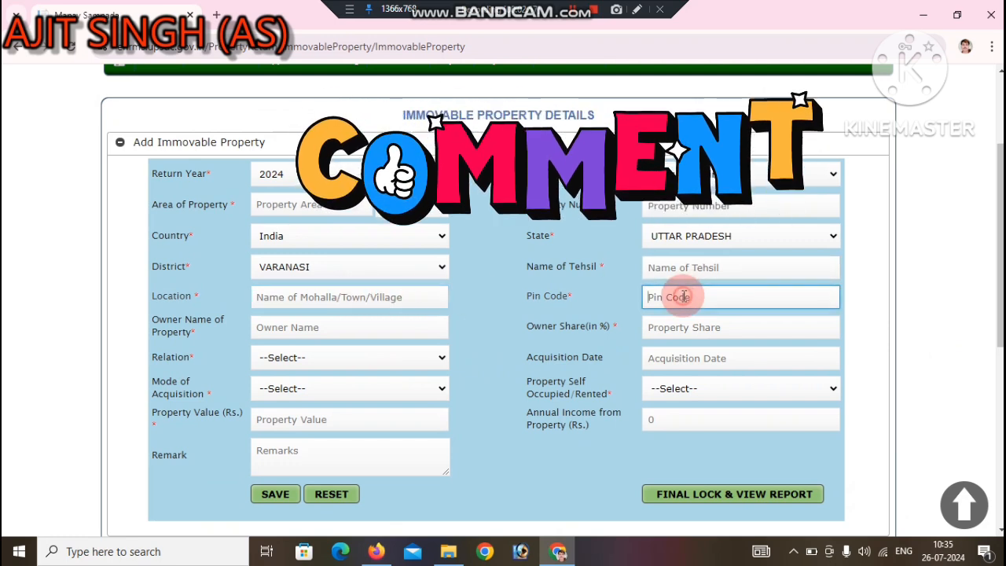
left_click(358, 330)
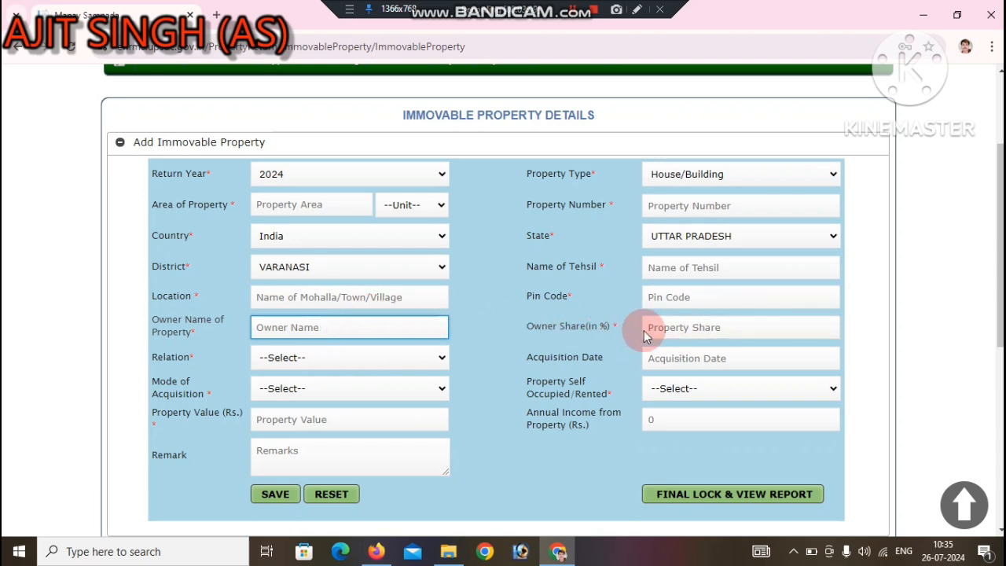
left_click(671, 331)
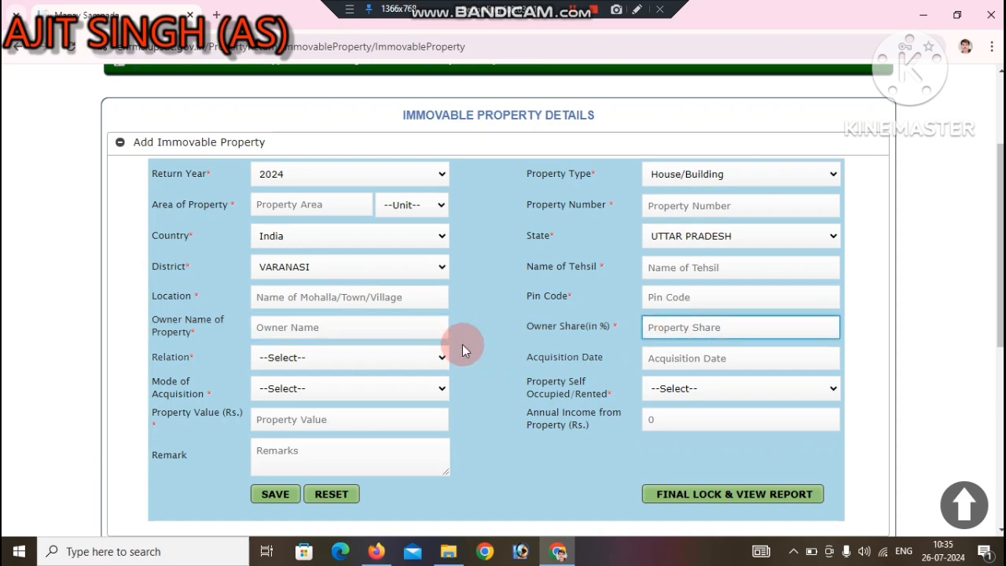
Step: Set the owner relation to Self and the mode of acquisition to Purchase, leaving the acquisition date empty
left_click(383, 362)
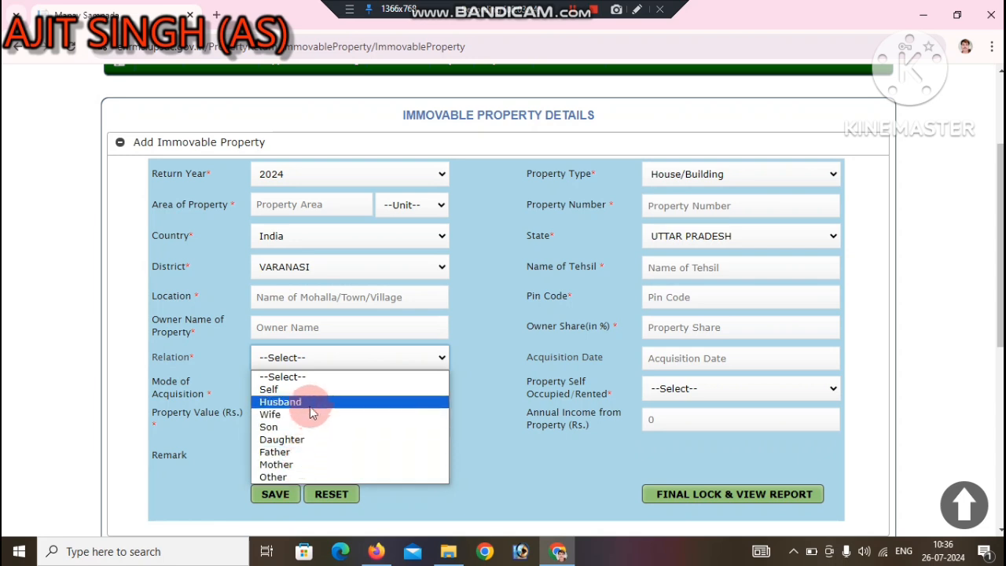
left_click(288, 389)
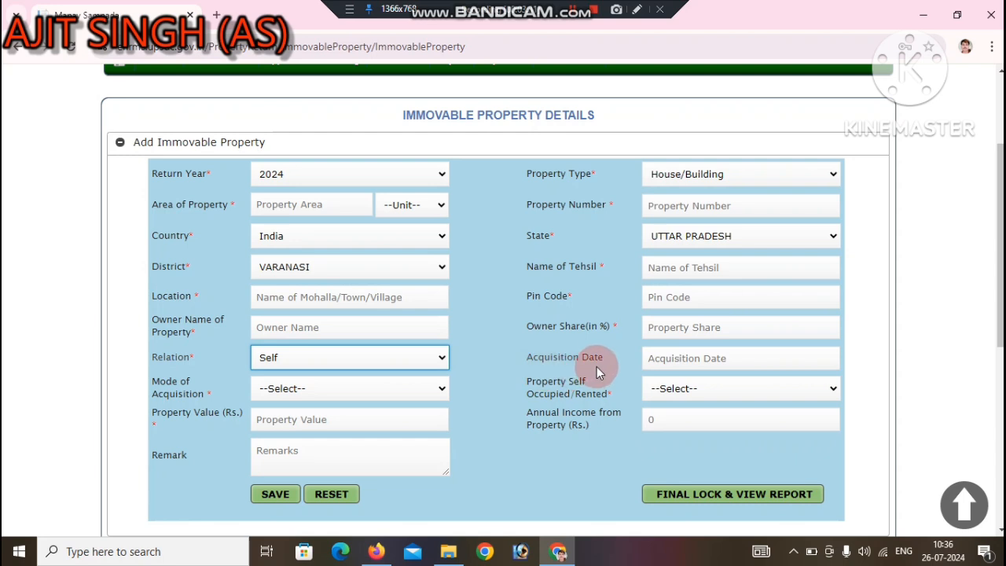
left_click(660, 359)
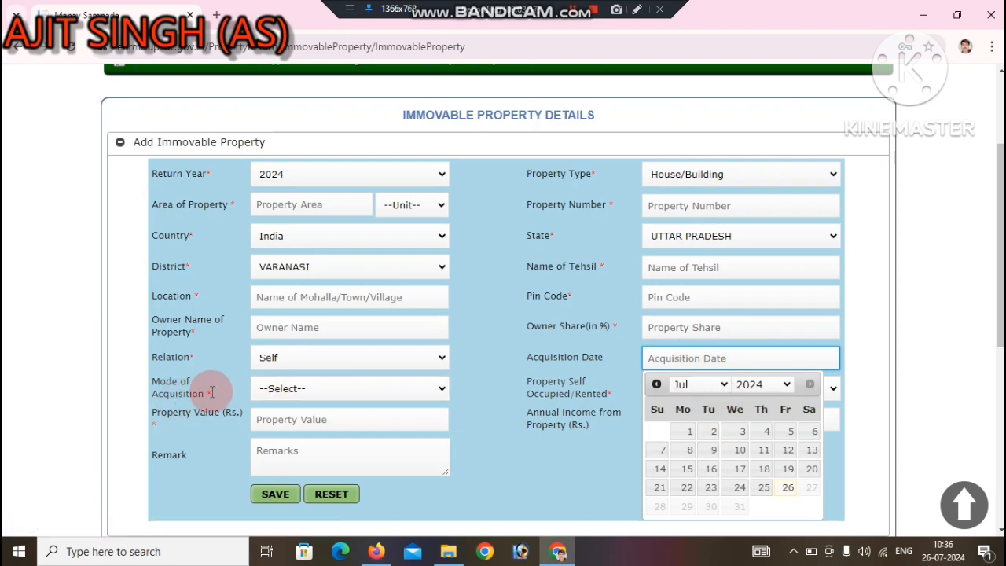
left_click(305, 388)
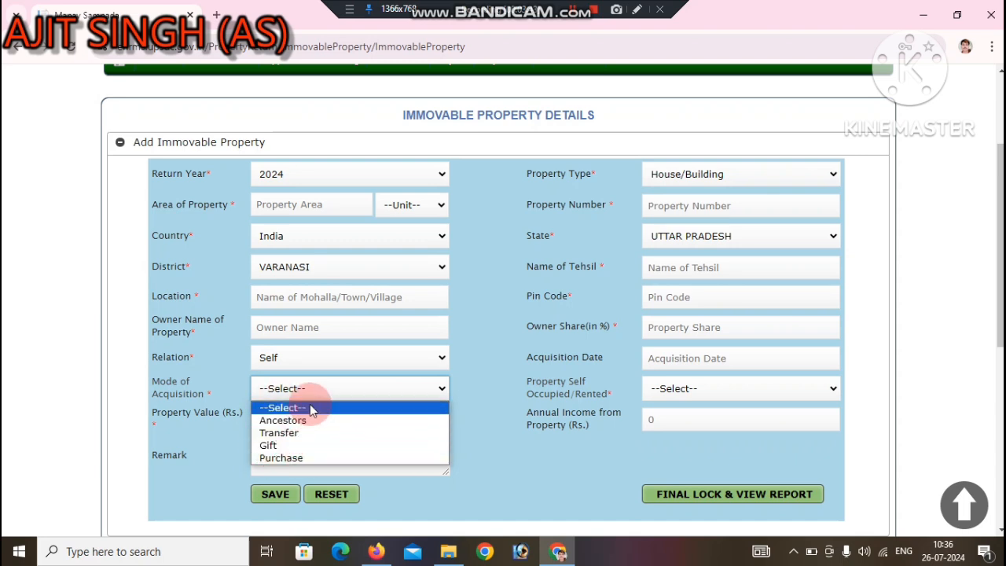
left_click(279, 458)
Step: Set the property's occupancy to Self Occupied and select the existing annual income entry
left_click(681, 393)
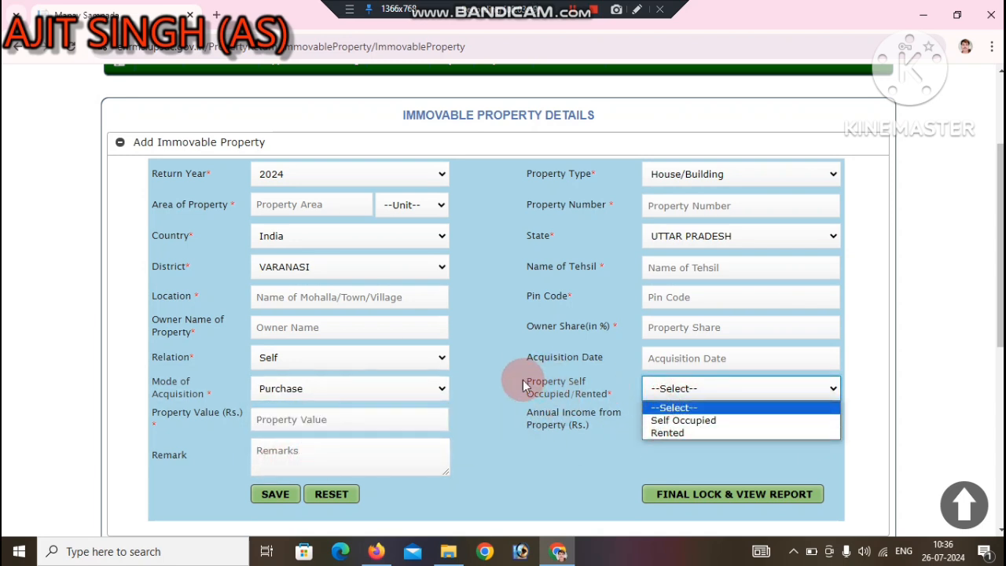
left_click(674, 421)
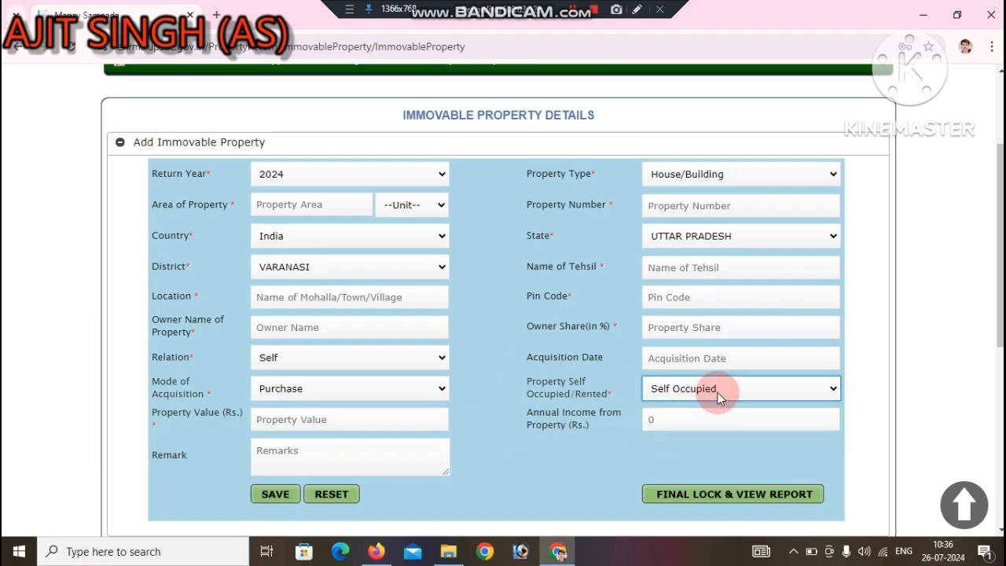
left_click(308, 422)
double_click(665, 425)
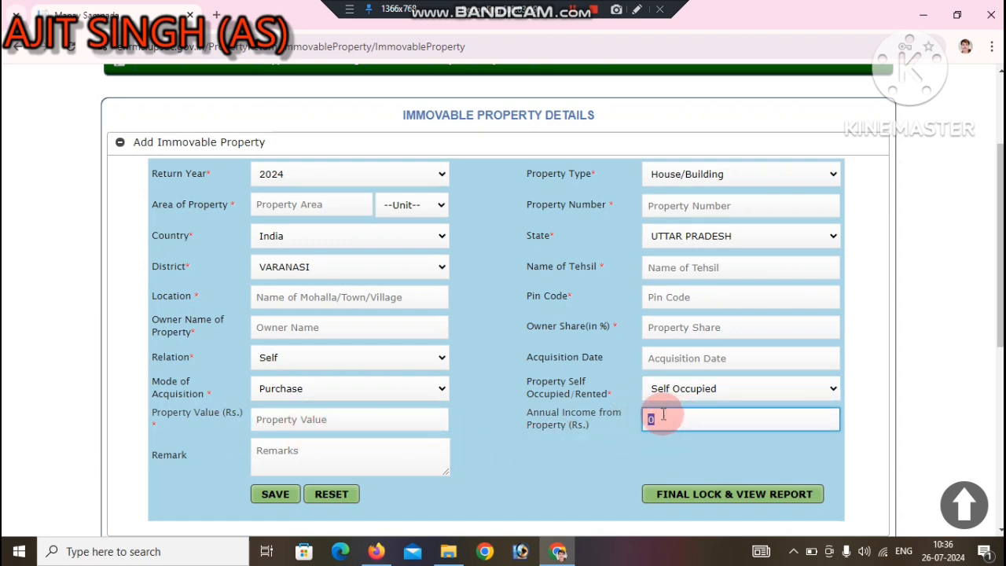
Step: Go through the annual income and remark fields and the saving and final lock options of the immovable property form
left_click(672, 420)
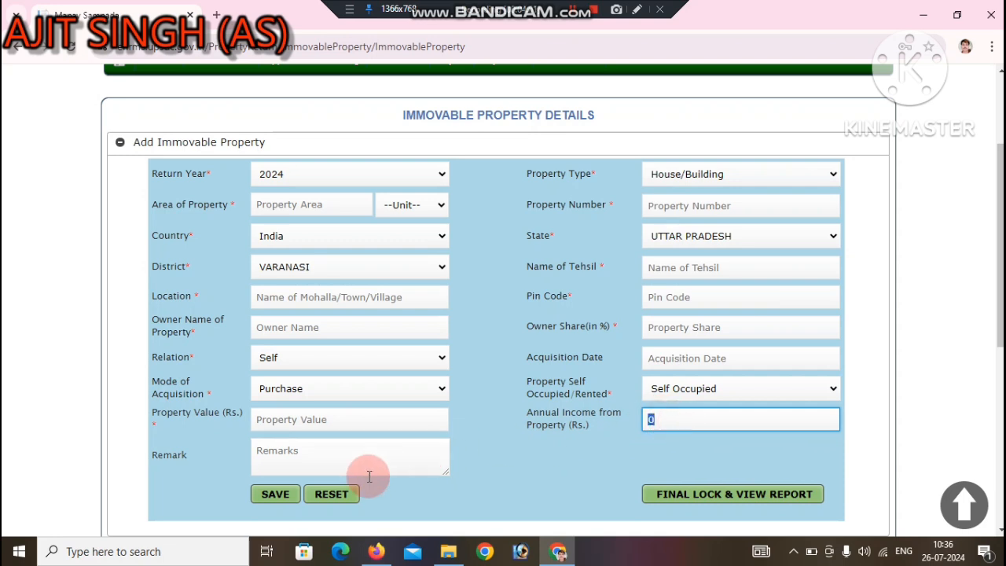
left_click(321, 457)
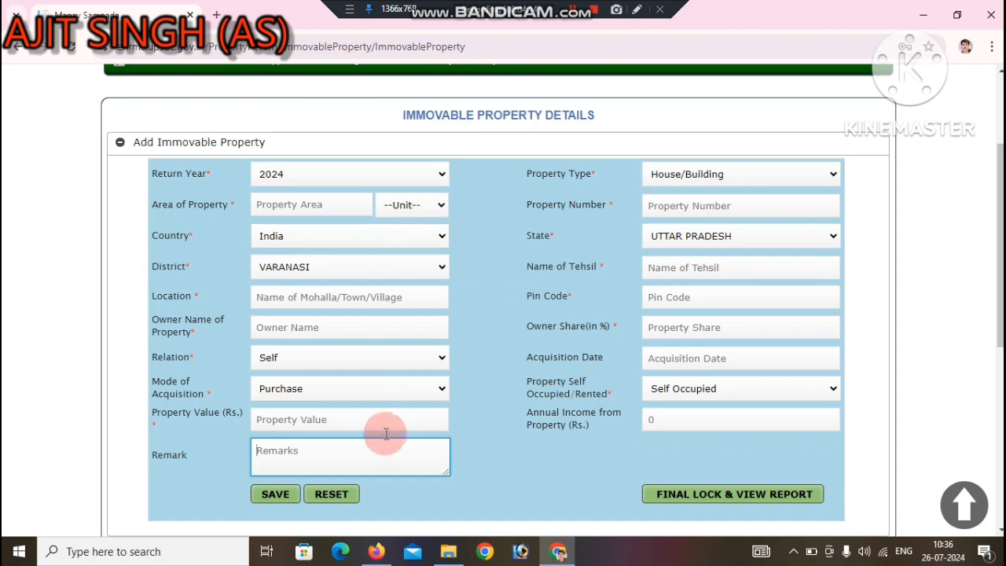
scroll(958, 359, "down", 4)
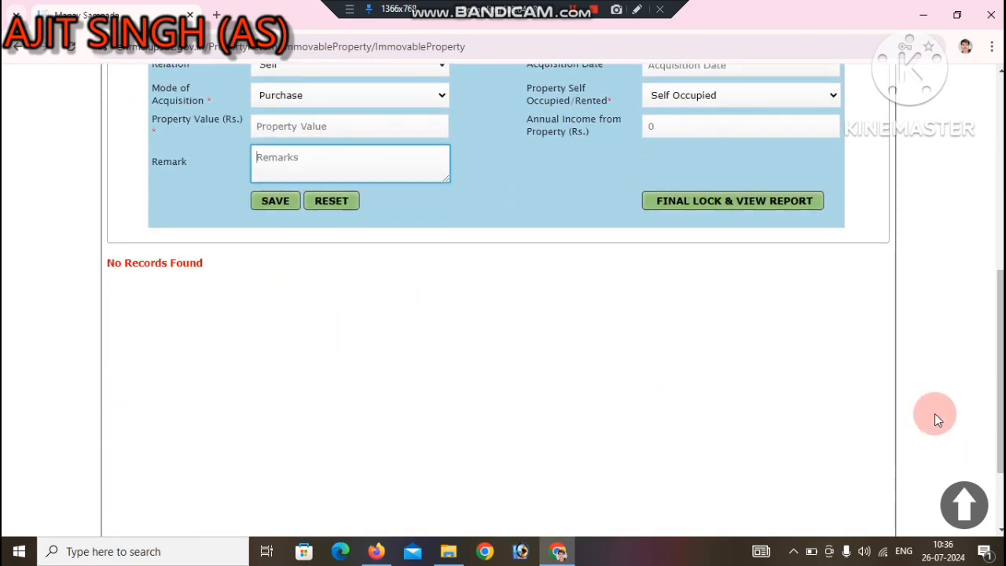
left_click_drag(1000, 377, 1000, 347)
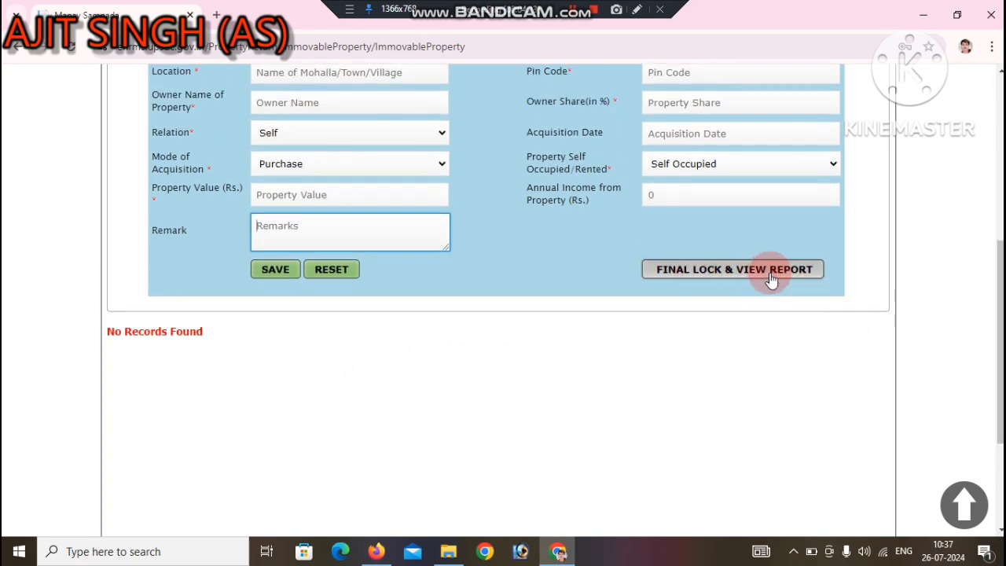
Step: Open the Movable Property return form and set its return year to 2024
left_click_drag(995, 291, 997, 85)
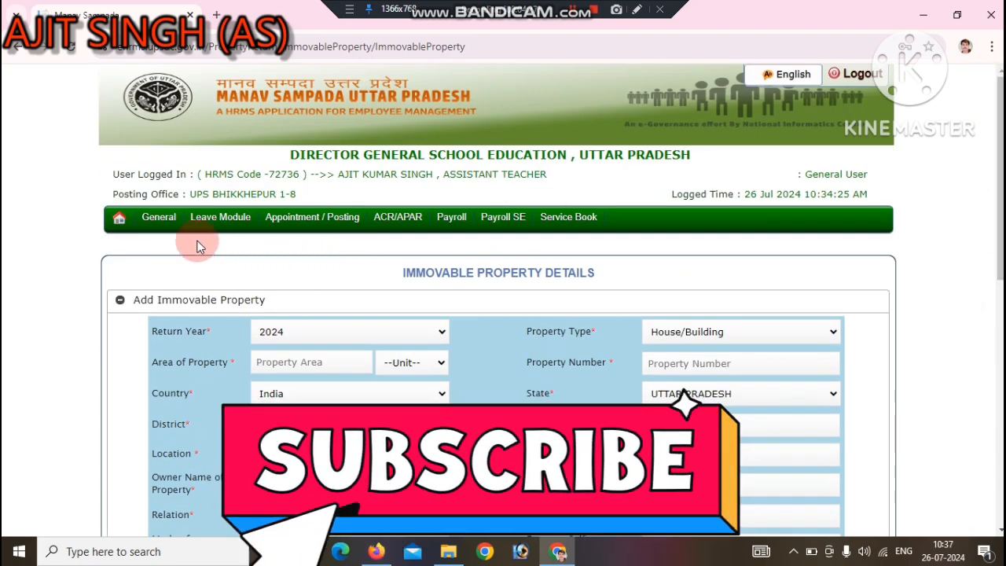
mouse_move(157, 218)
mouse_move(151, 328)
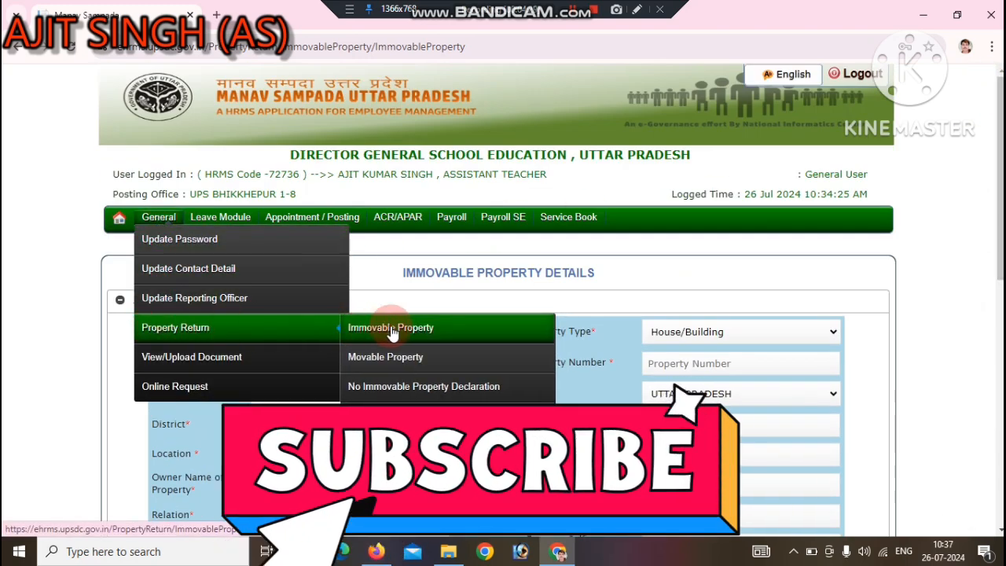
left_click(536, 356)
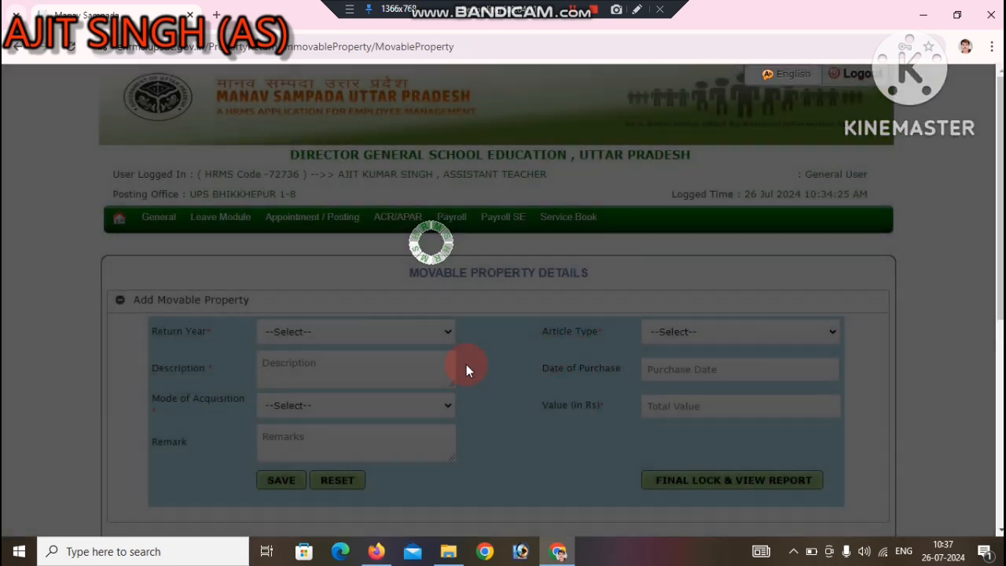
left_click(365, 333)
left_click(294, 375)
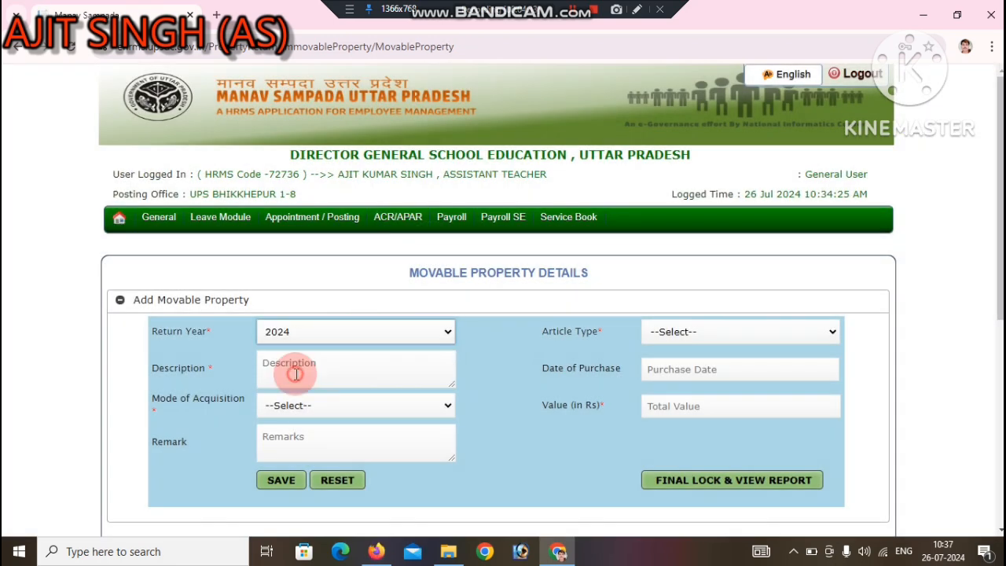
Step: Review the article type choices for the movable property and set the type to Other
left_click(673, 331)
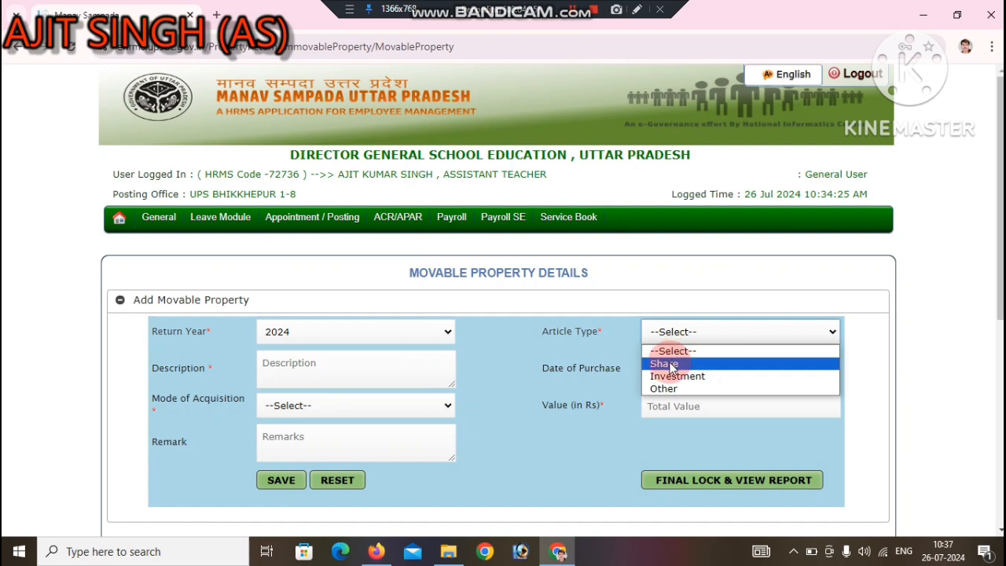
left_click(657, 389)
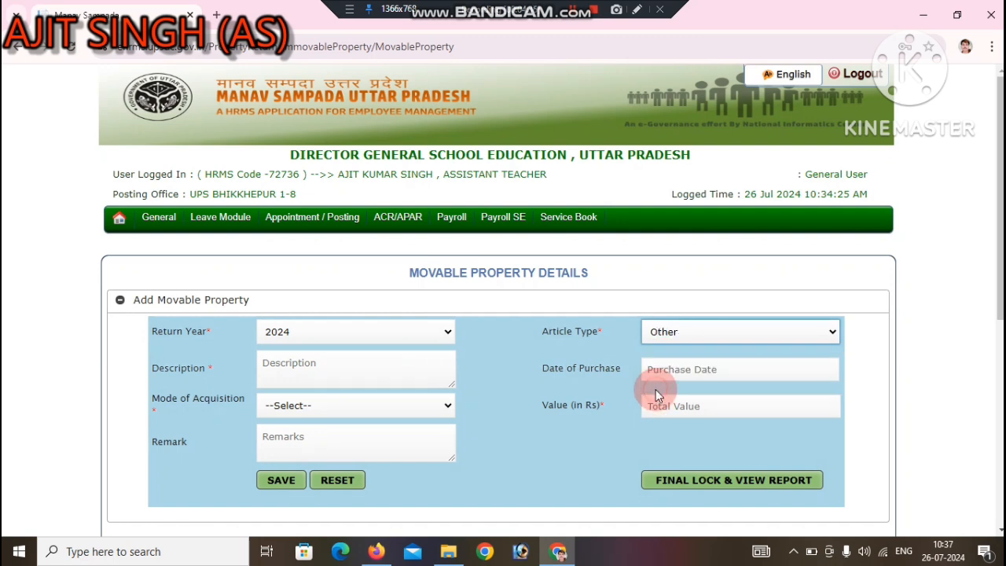
left_click(687, 331)
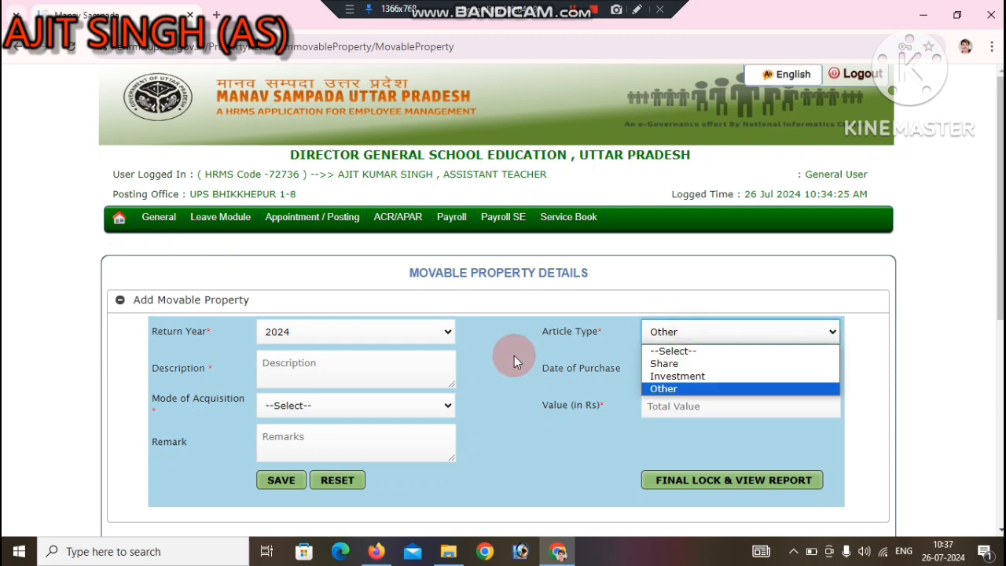
left_click(666, 388)
Step: Go through the movable property's description, purchase date, mode of acquisition and value fields without filling them, plus the saving options
left_click(349, 365)
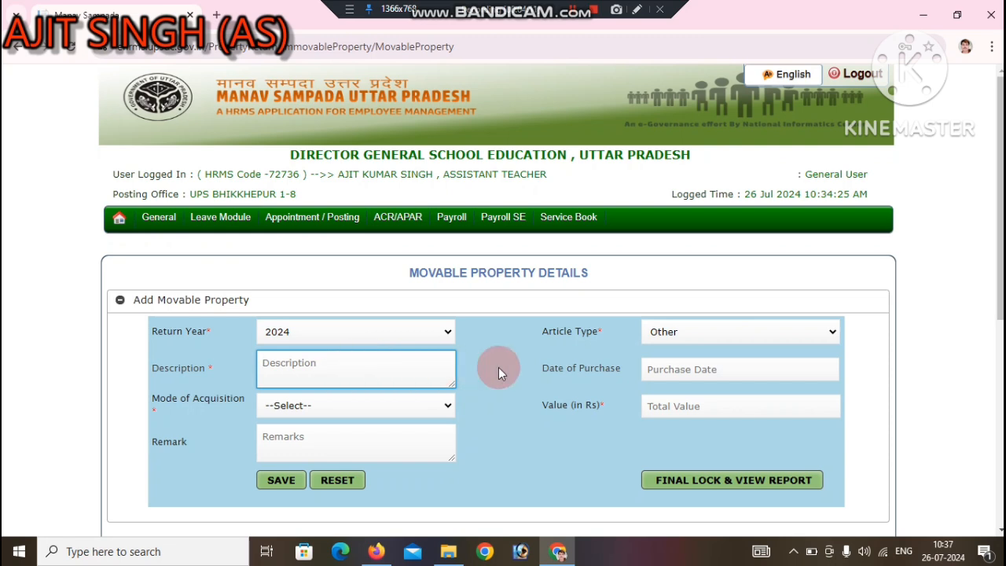
left_click(658, 366)
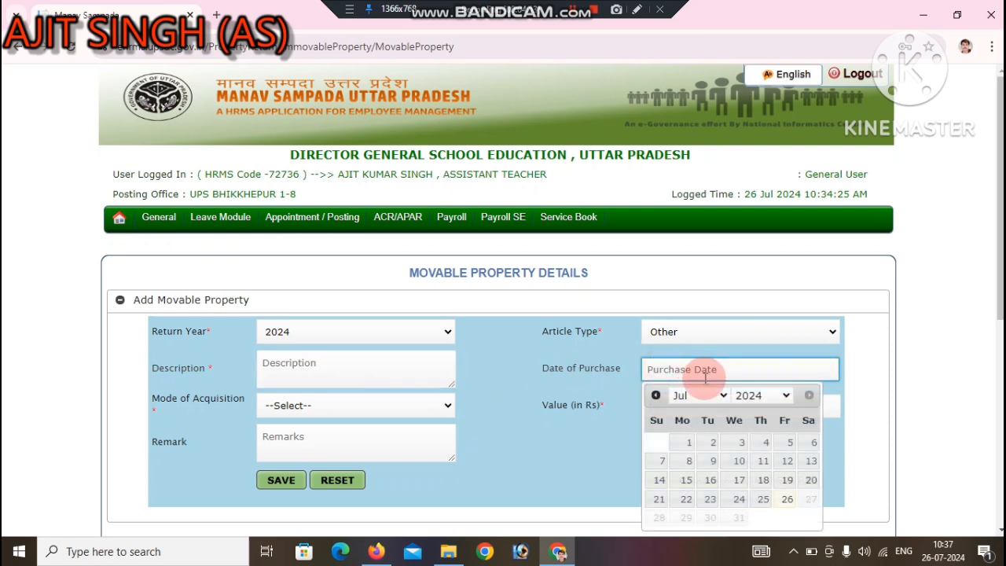
left_click(324, 404)
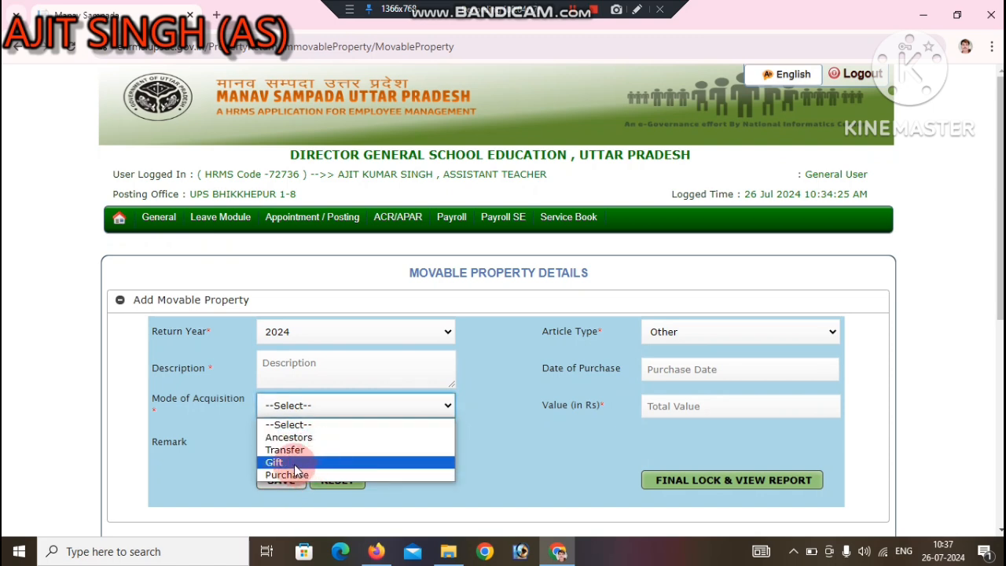
left_click(496, 431)
left_click(652, 407)
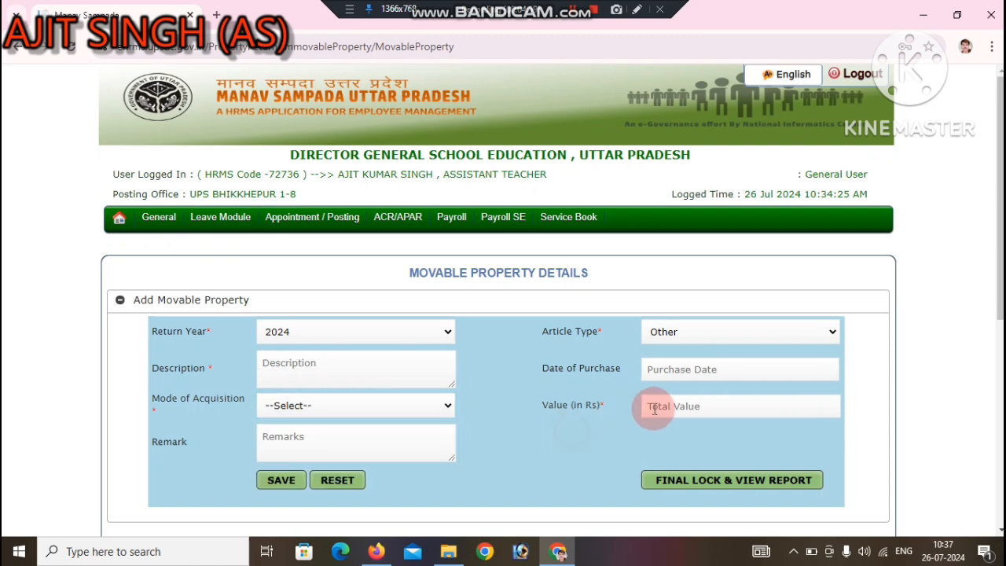
left_click(285, 481)
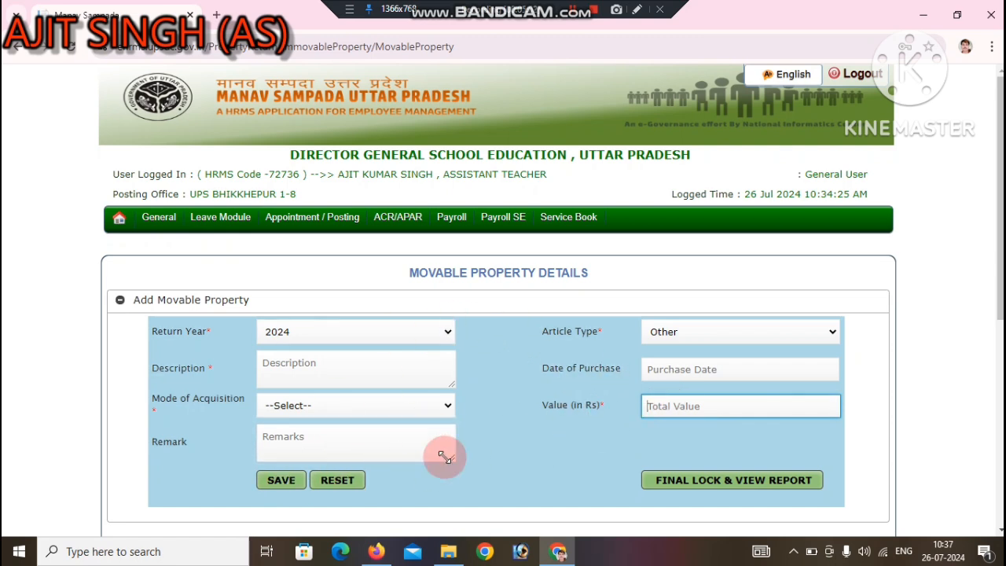
scroll(408, 416, "down", 2)
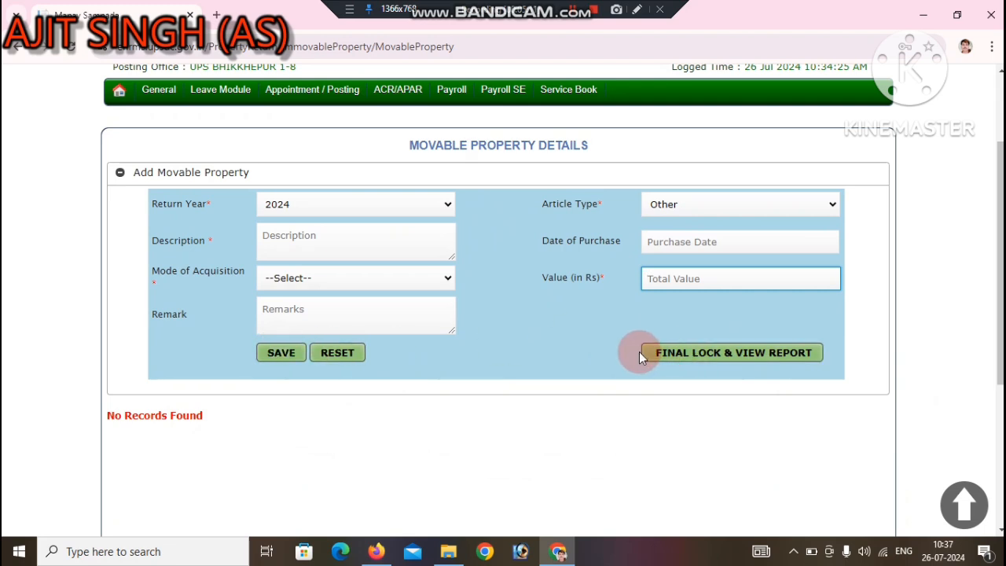
Step: Open the No Immovable Property Declaration and set its return year to 2024
left_click_drag(999, 349, 813, 286)
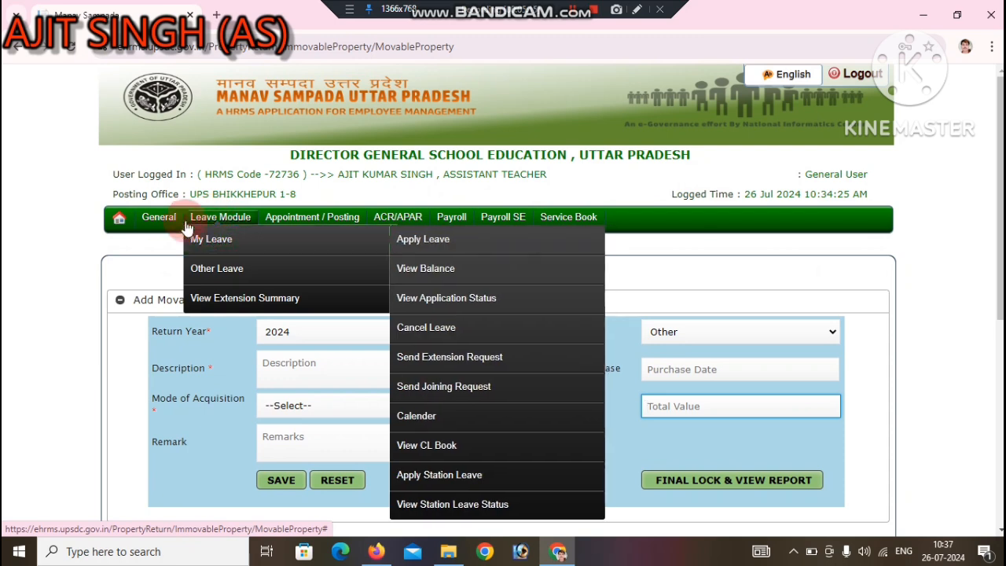
mouse_move(158, 217)
mouse_move(260, 336)
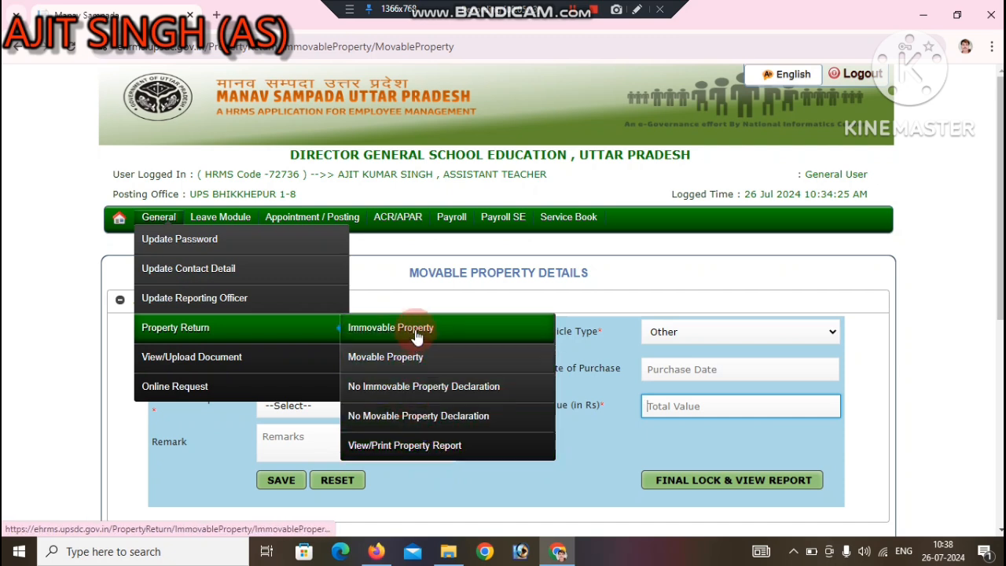
left_click(389, 386)
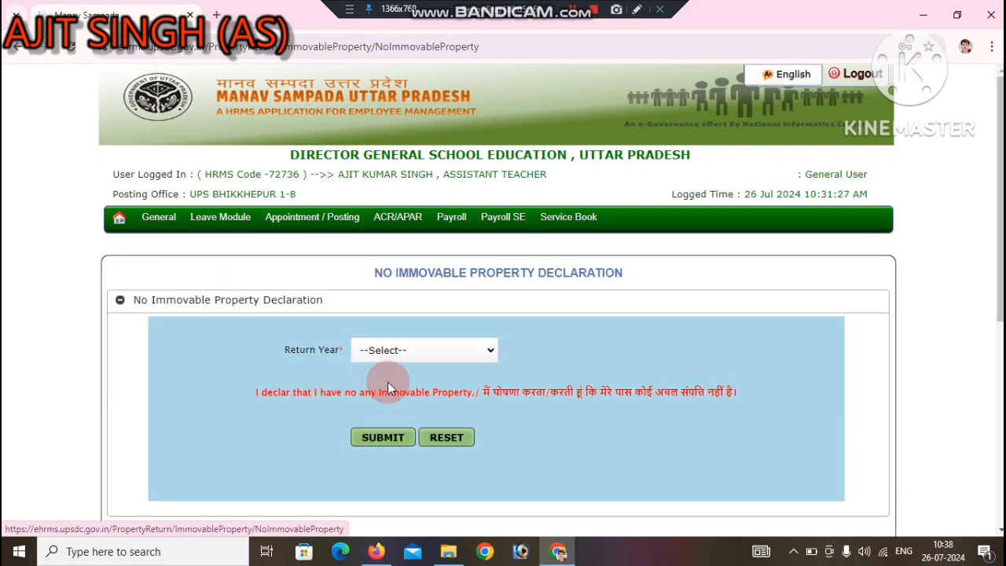
left_click(411, 355)
left_click(411, 395)
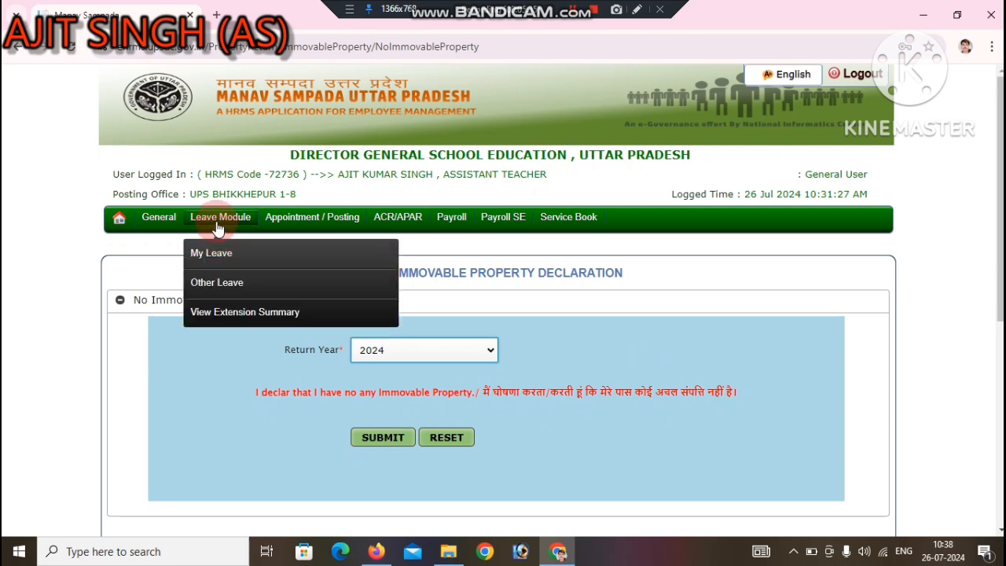
Step: Open the No Movable Property Declaration and set its return year to 2024
mouse_move(184, 335)
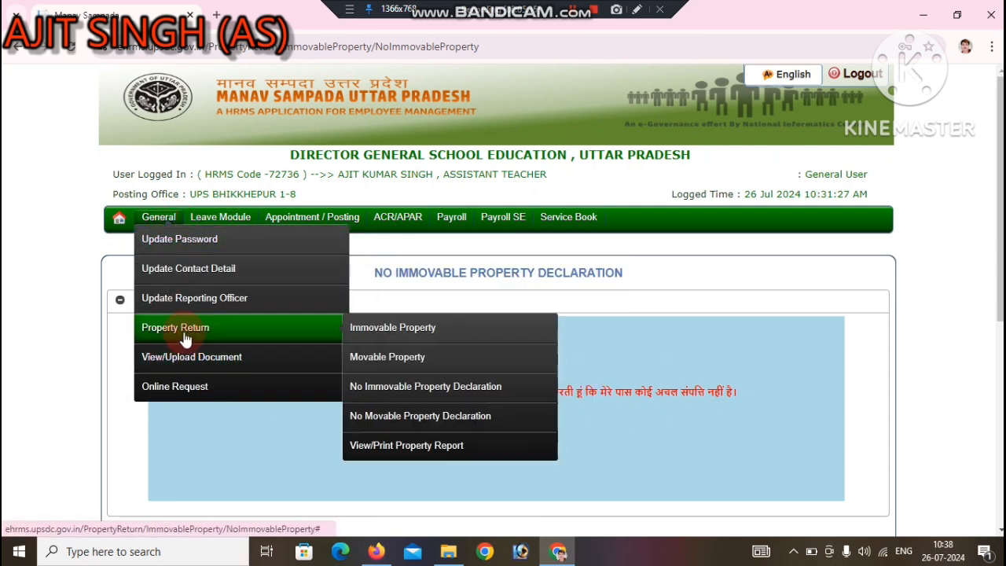
left_click(390, 422)
left_click(407, 357)
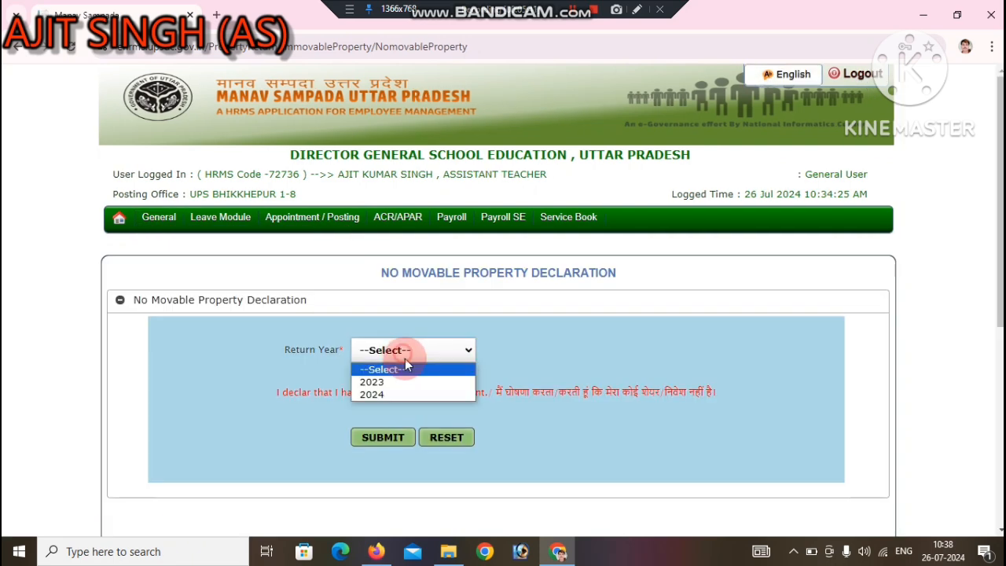
left_click(391, 395)
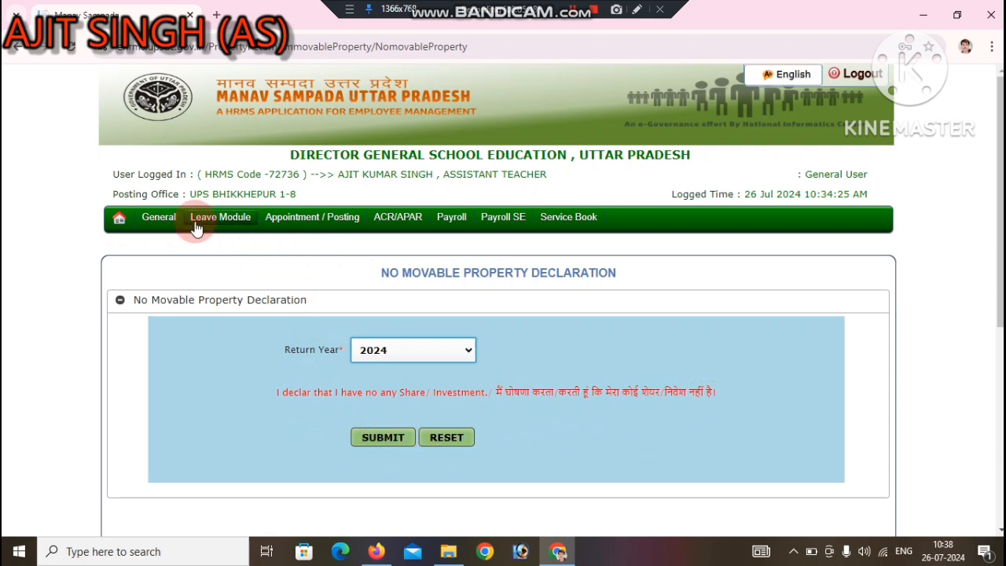
Step: Bring up the available property return options from the No Movable Property Declaration page
left_click(161, 220)
mouse_move(154, 330)
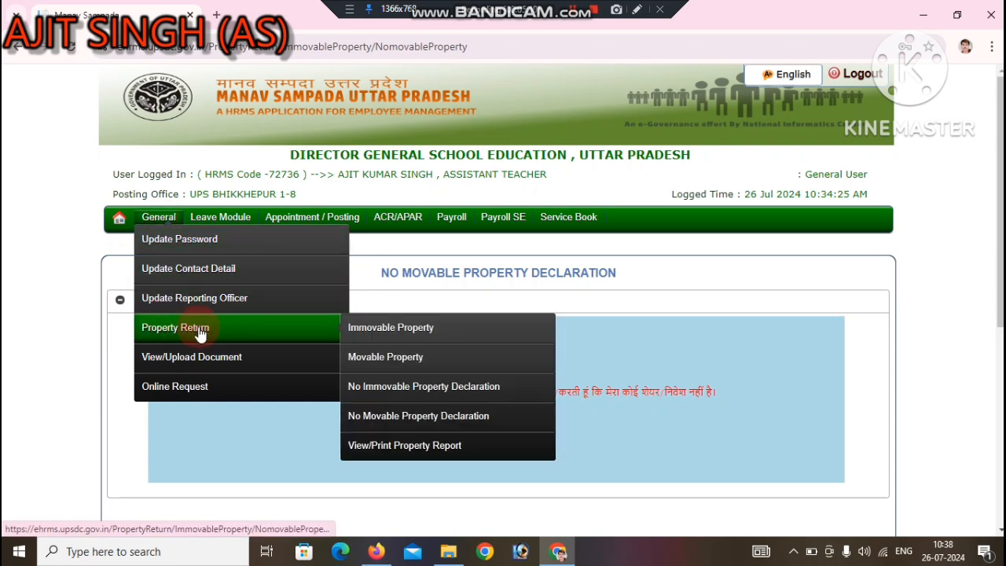